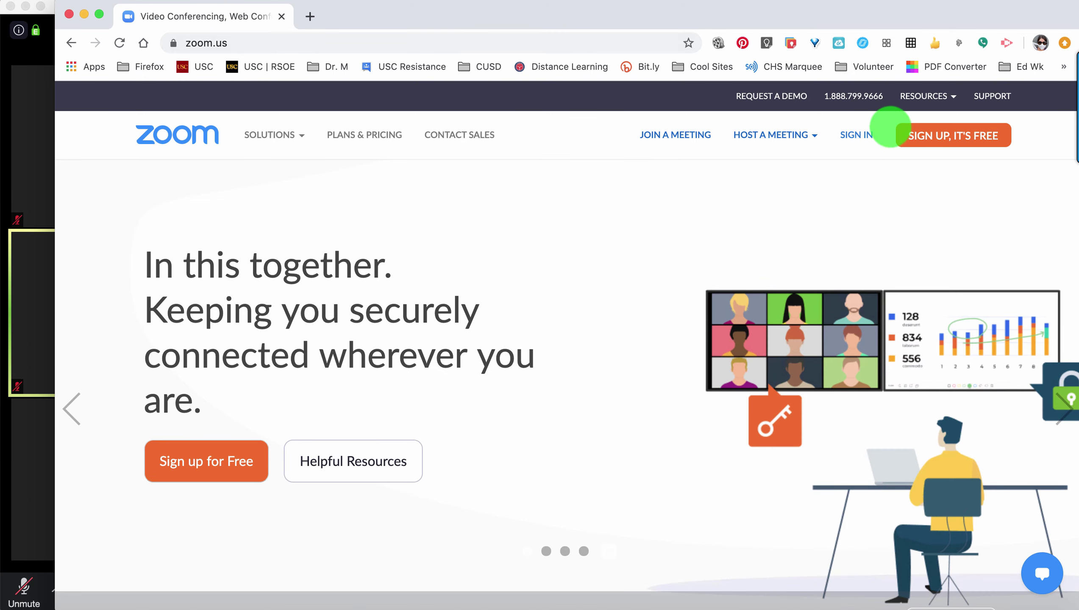
Step: Sign in to the Zoom web portal using Sign in with Google and a Google account
click(857, 134)
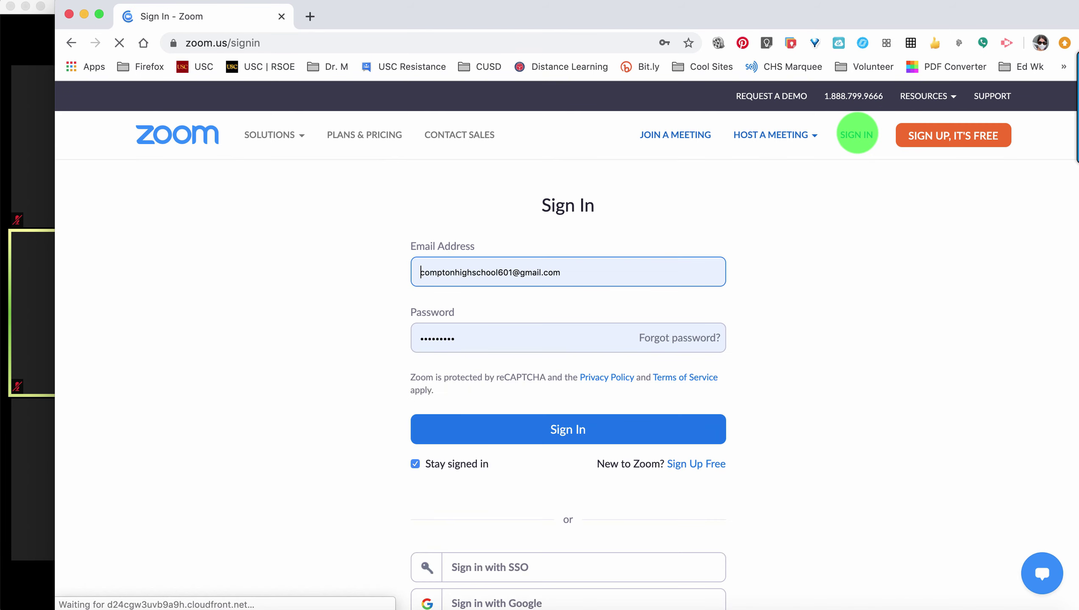
scroll(809, 391, down, 4)
click(456, 442)
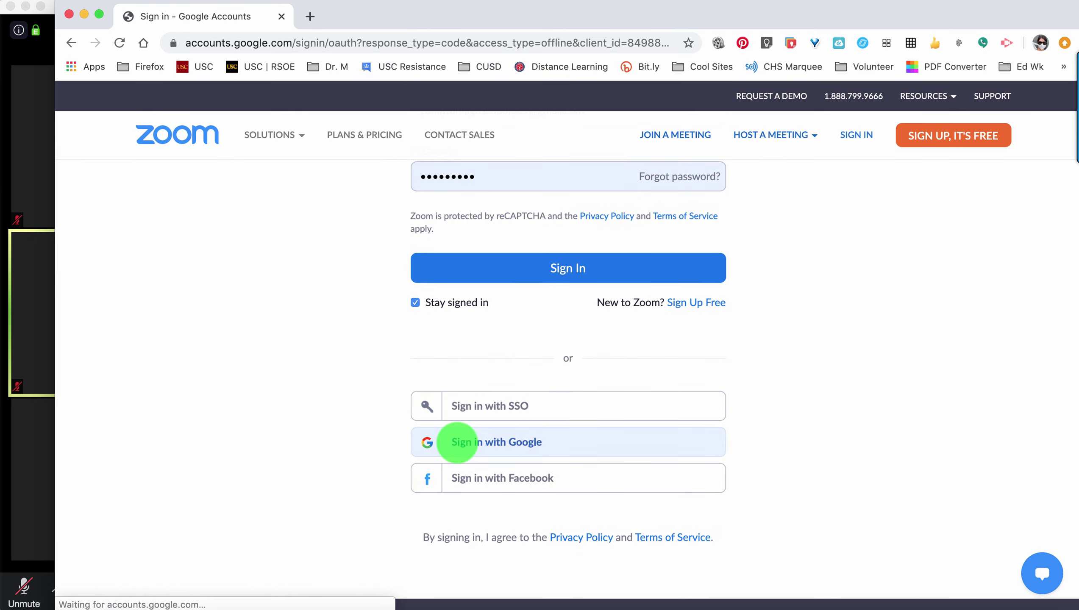
click(497, 287)
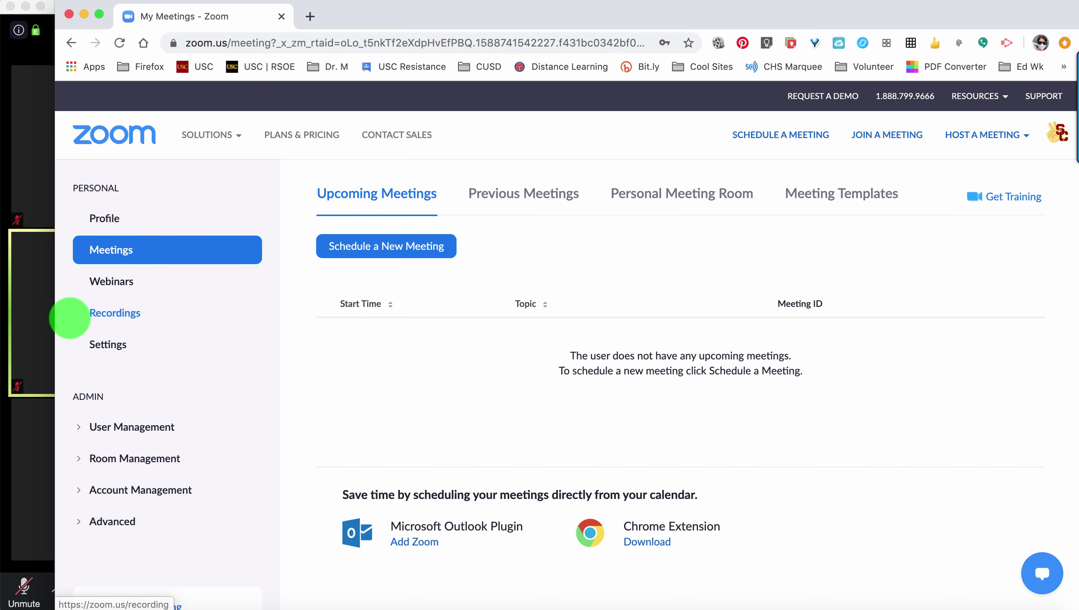
Step: Restore the browser to full width and go to the portal's account Settings page
drag(52, 318, 398, 330)
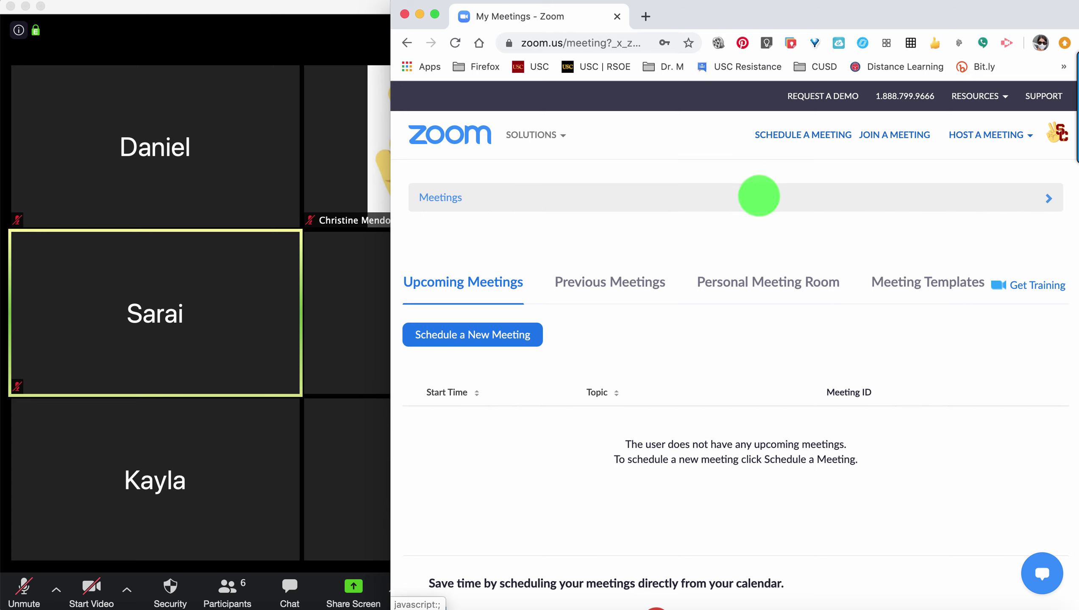
mouse_move(1075, 166)
click(1047, 198)
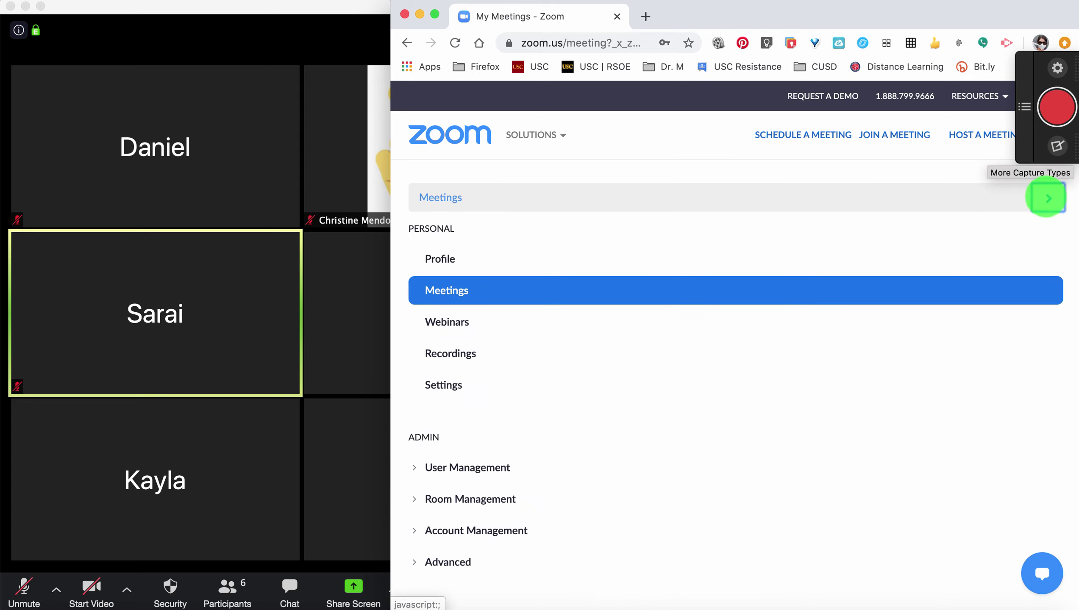
drag(394, 322, 19, 299)
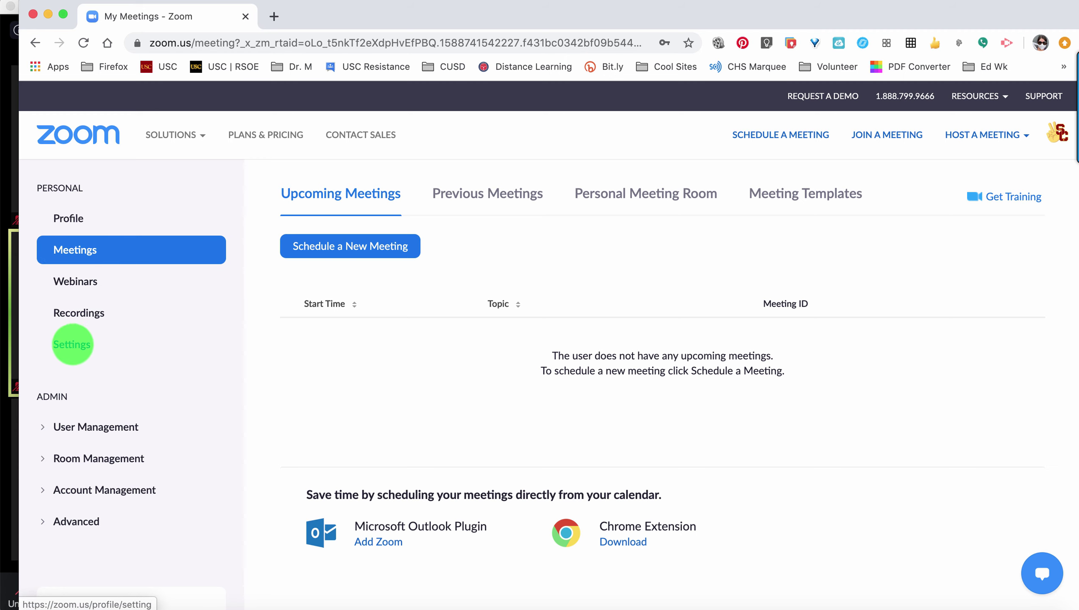
click(71, 343)
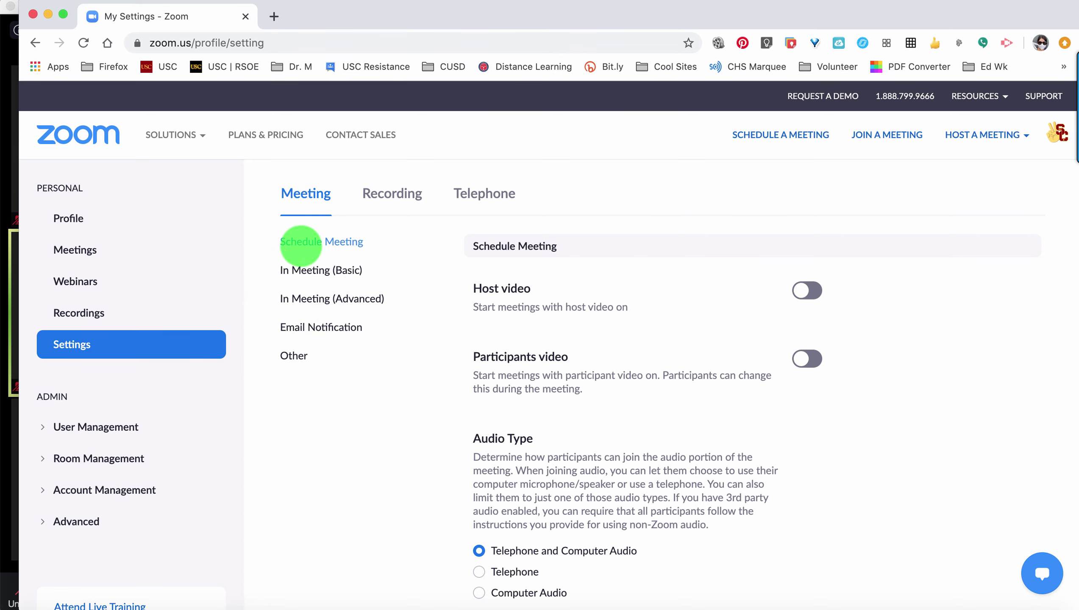
Step: Under In Meeting (Advanced), toggle the Breakout room setting off and then back on
scroll(480, 335, down, 6)
scroll(480, 335, down, 20)
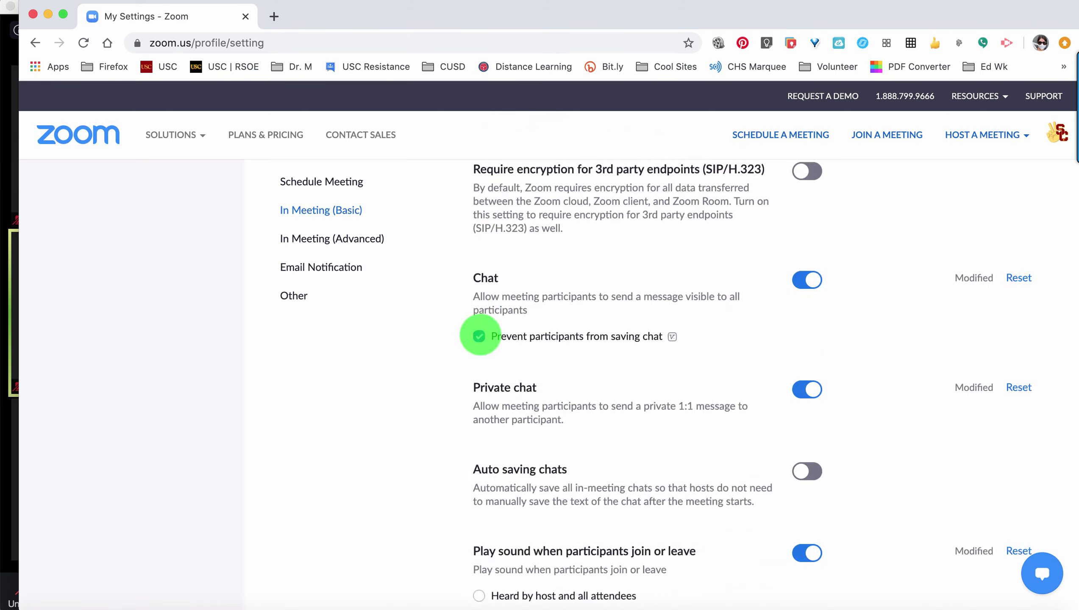
scroll(480, 336, down, 20)
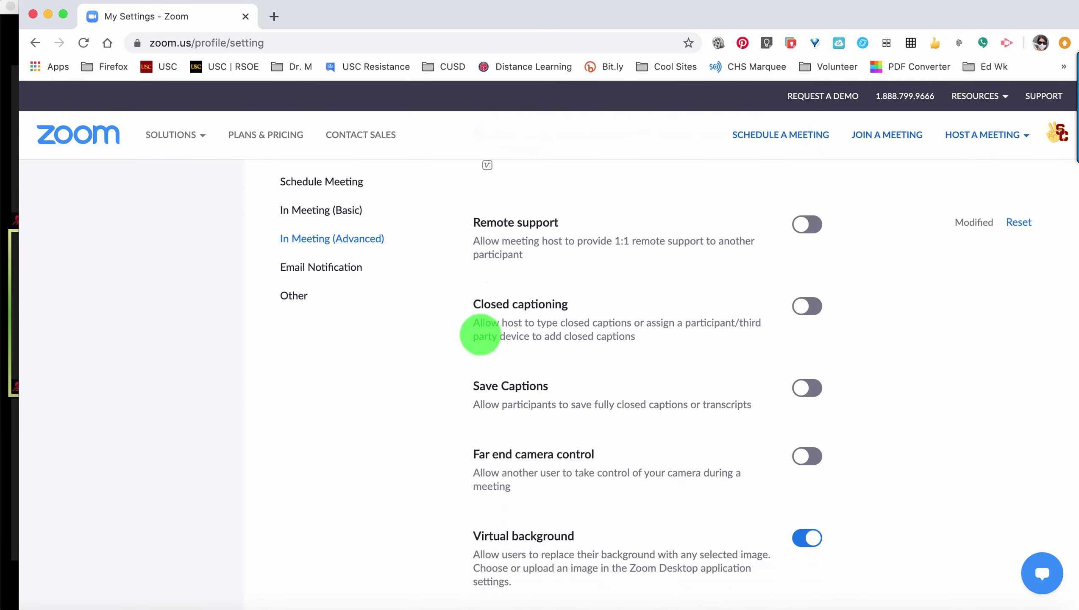
scroll(480, 335, up, 5)
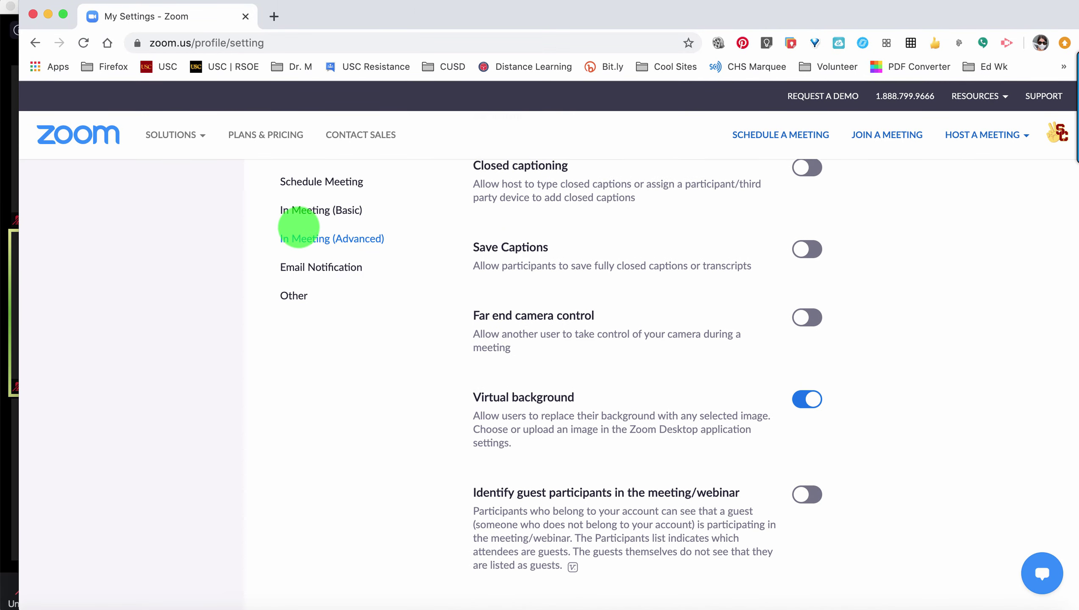
click(305, 238)
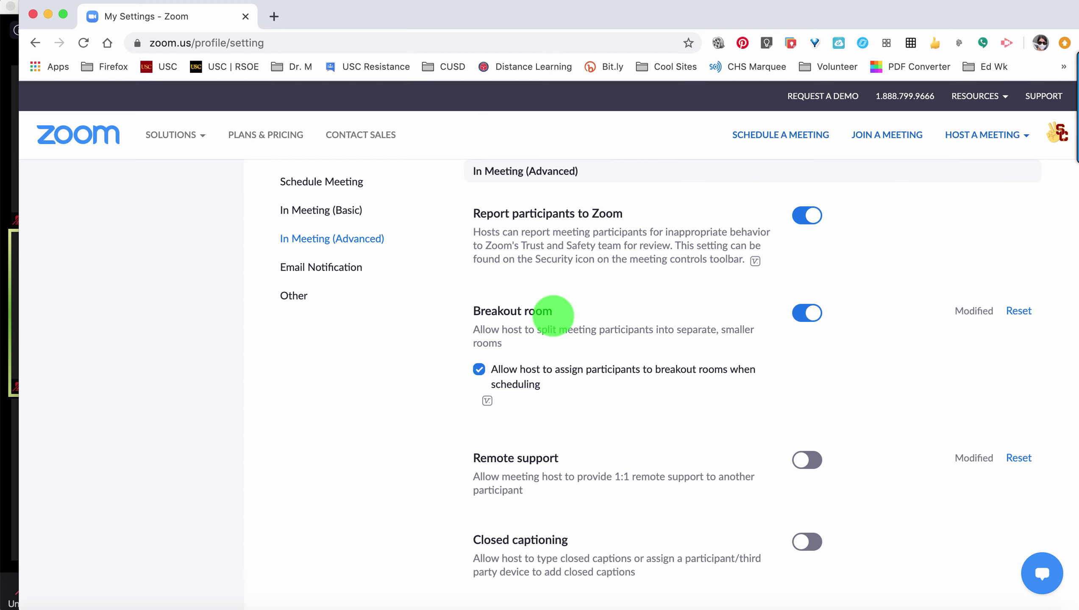
click(803, 313)
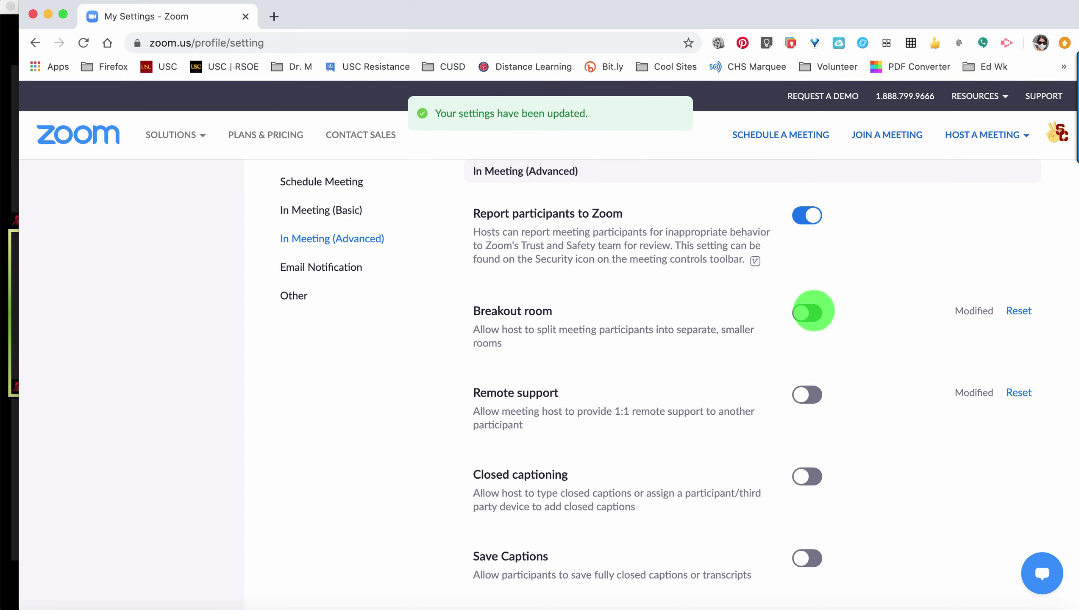
click(811, 312)
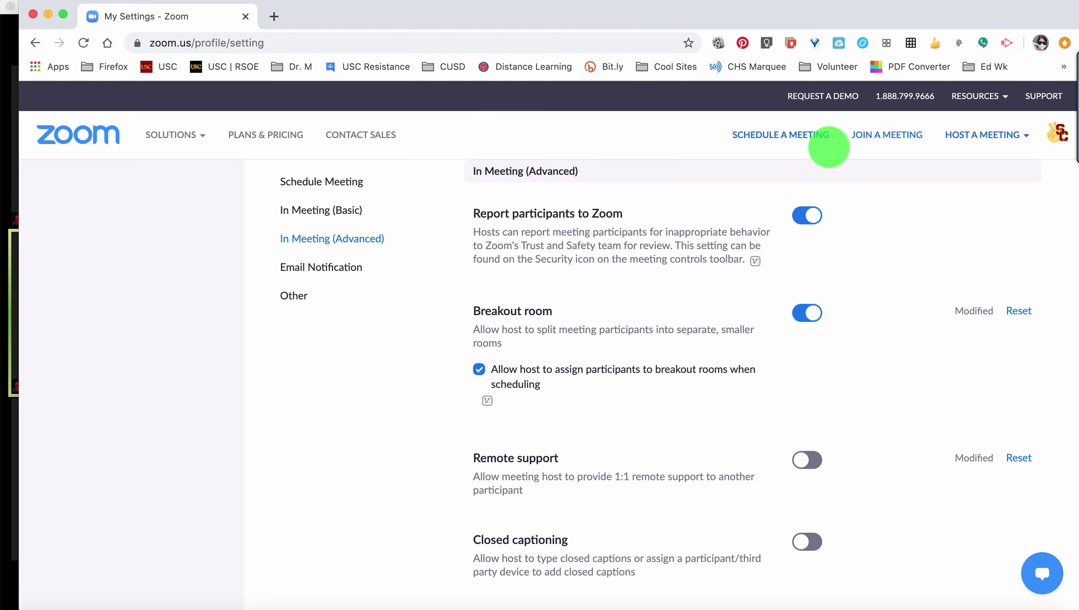
Step: Show the Host a Meeting options, then bring the running meeting window forward
click(941, 137)
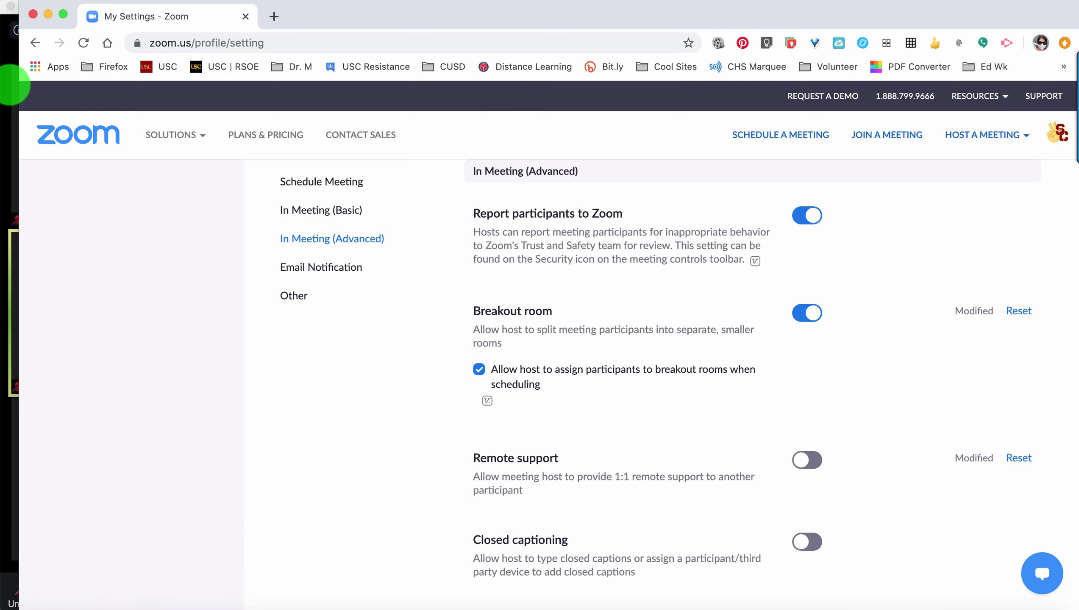
click(16, 74)
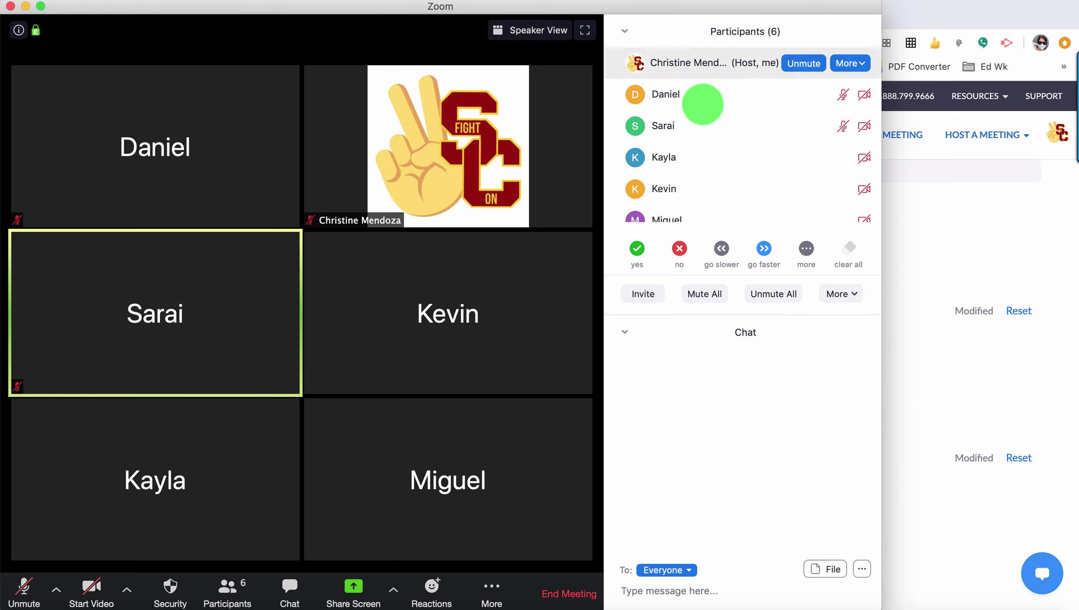
mouse_move(94, 178)
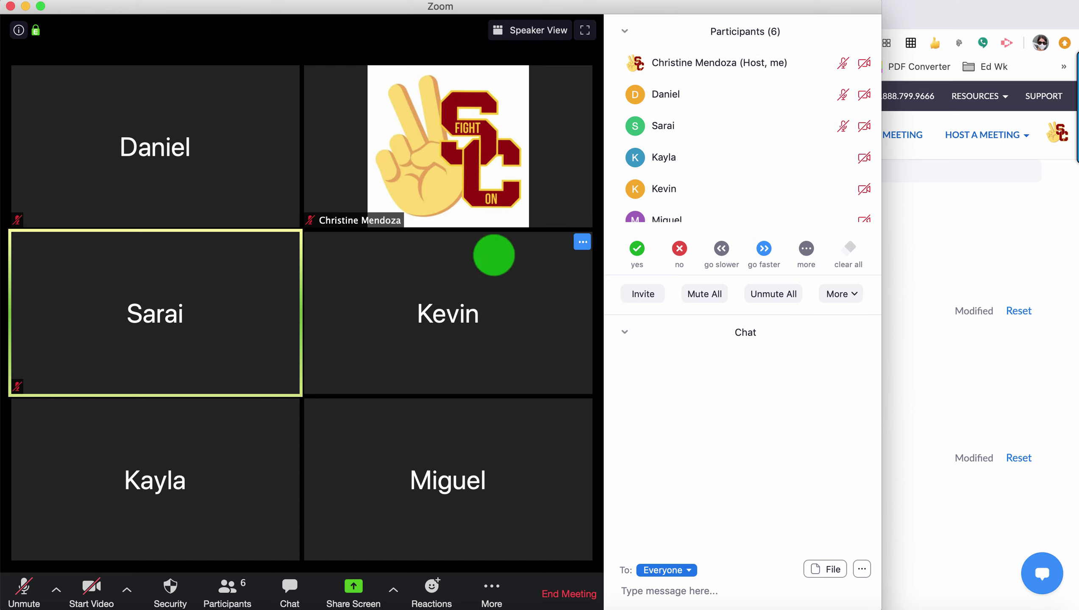
mouse_move(425, 85)
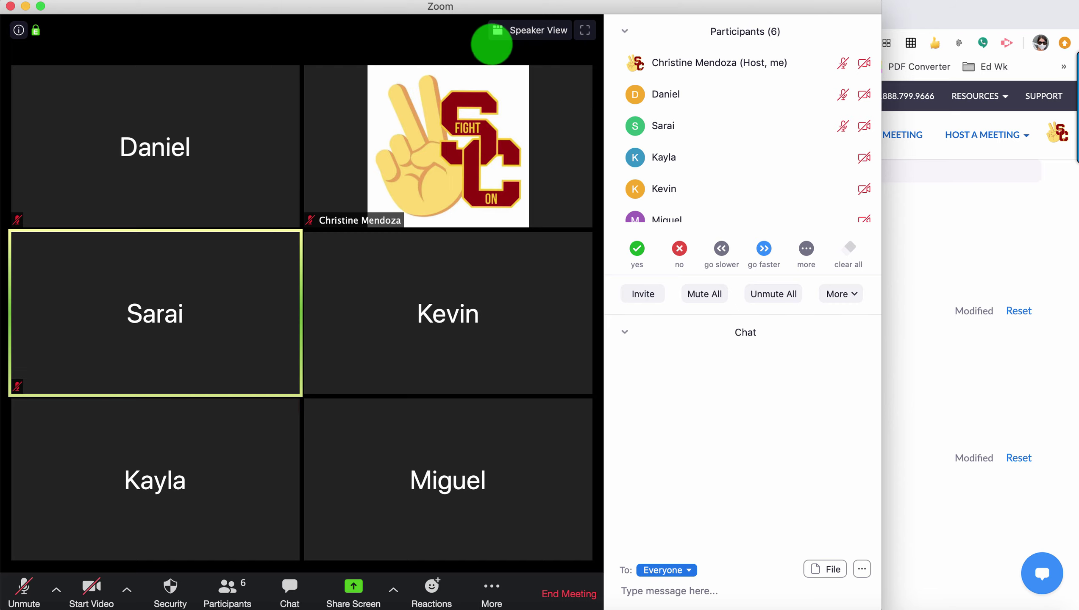
scroll(743, 149, down, 1)
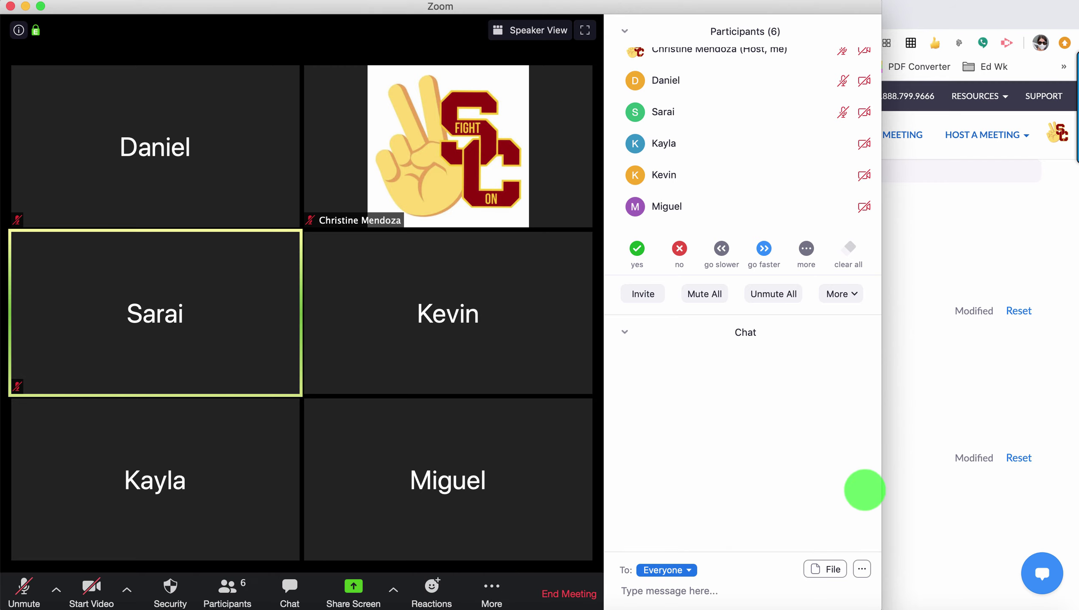
drag(880, 490, 815, 487)
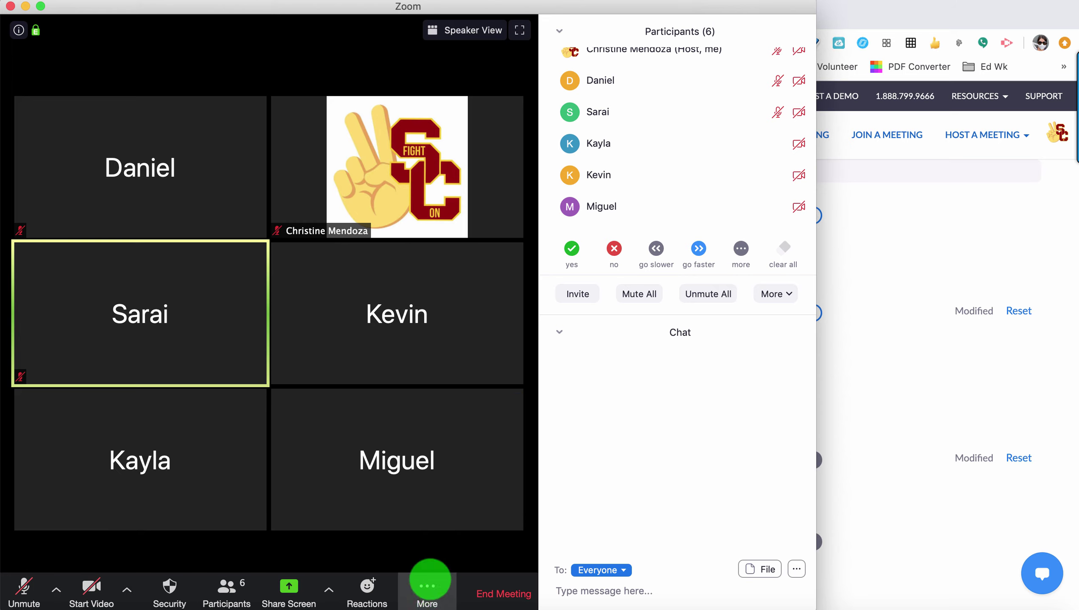
click(428, 588)
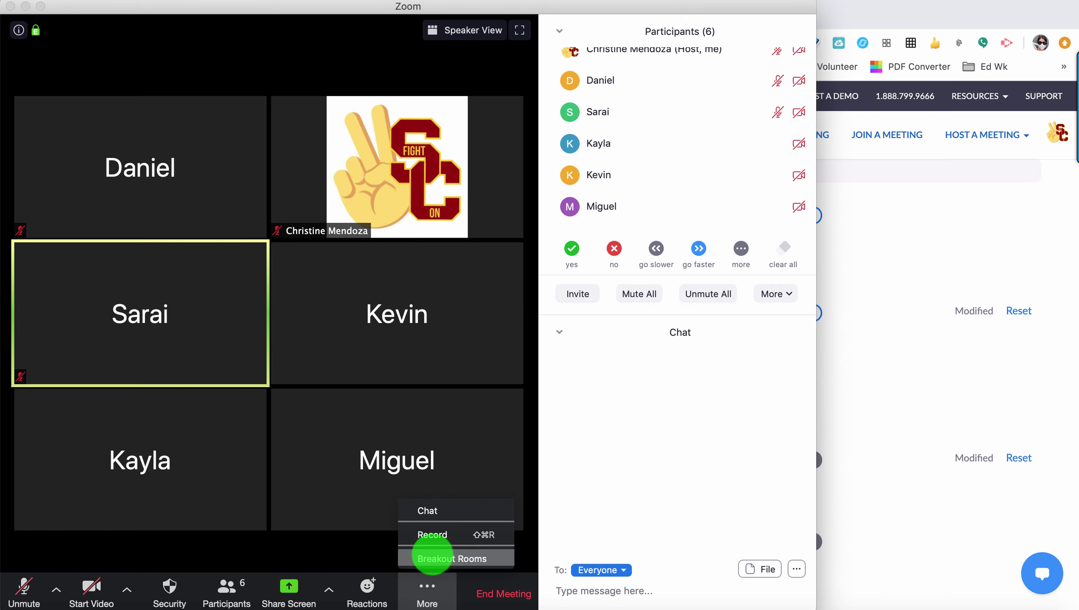
click(815, 490)
Step: Widen the meeting window and open Breakout Rooms from the toolbar
drag(816, 488, 1044, 479)
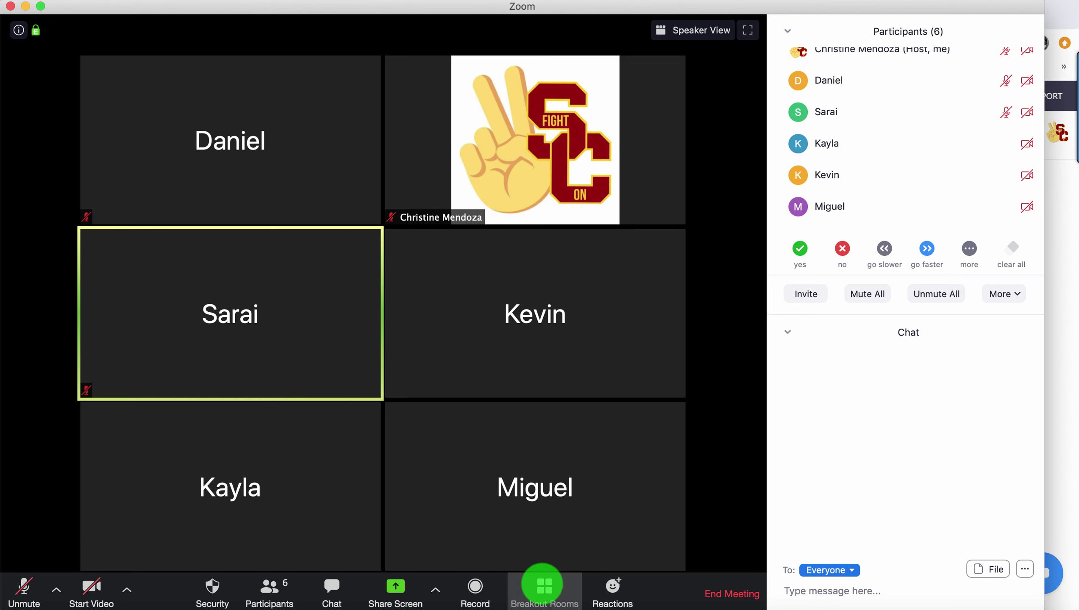
click(543, 584)
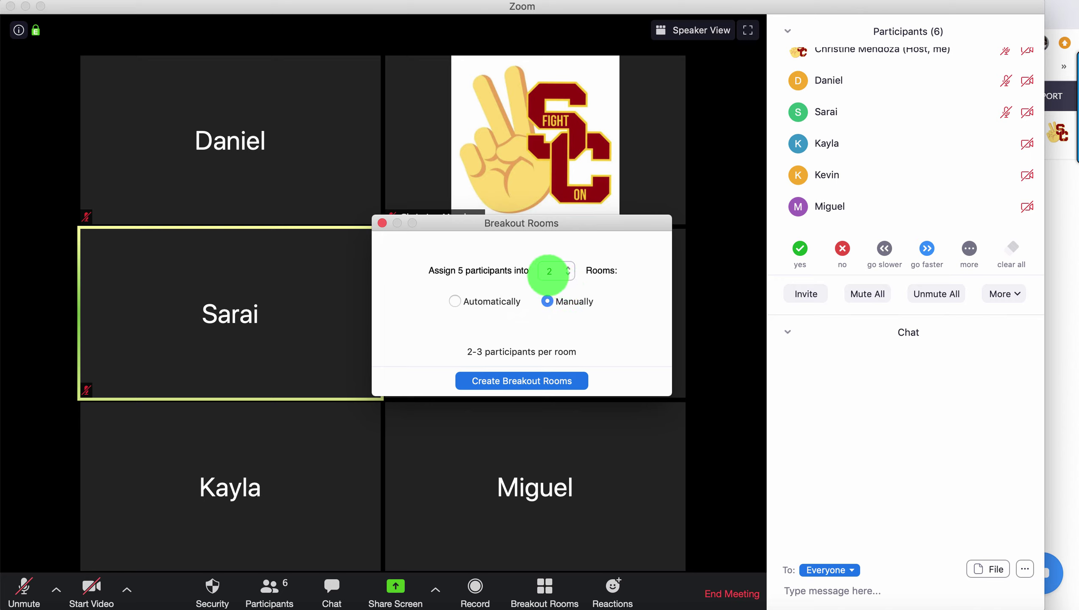
Step: Set the room count to 2 with Manually assign and create the breakout rooms
click(568, 268)
click(569, 267)
click(569, 267)
click(568, 268)
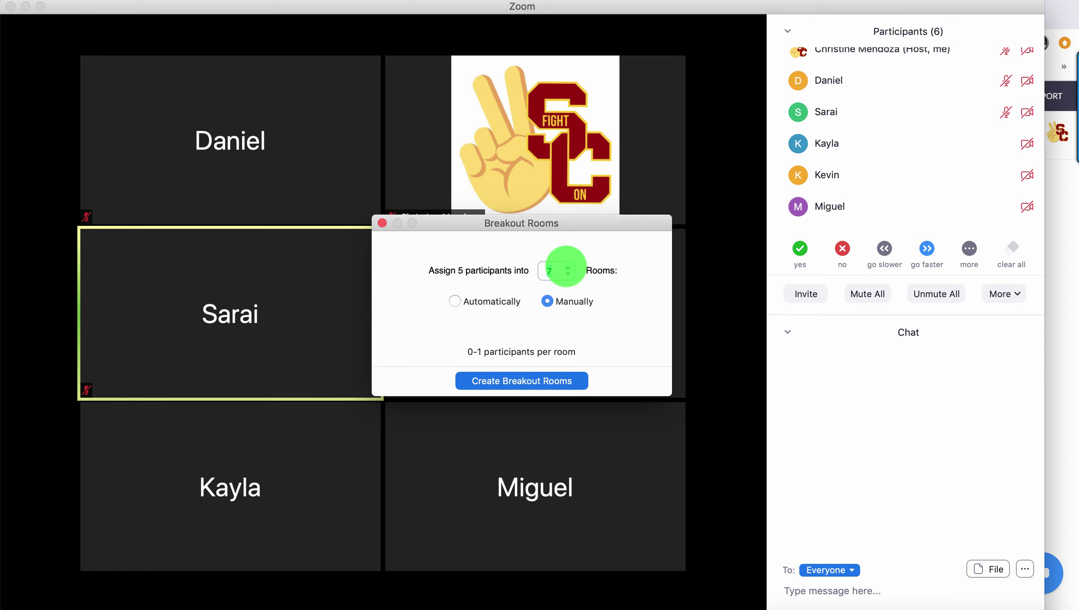
drag(541, 269, 552, 270)
text(2)
click(550, 277)
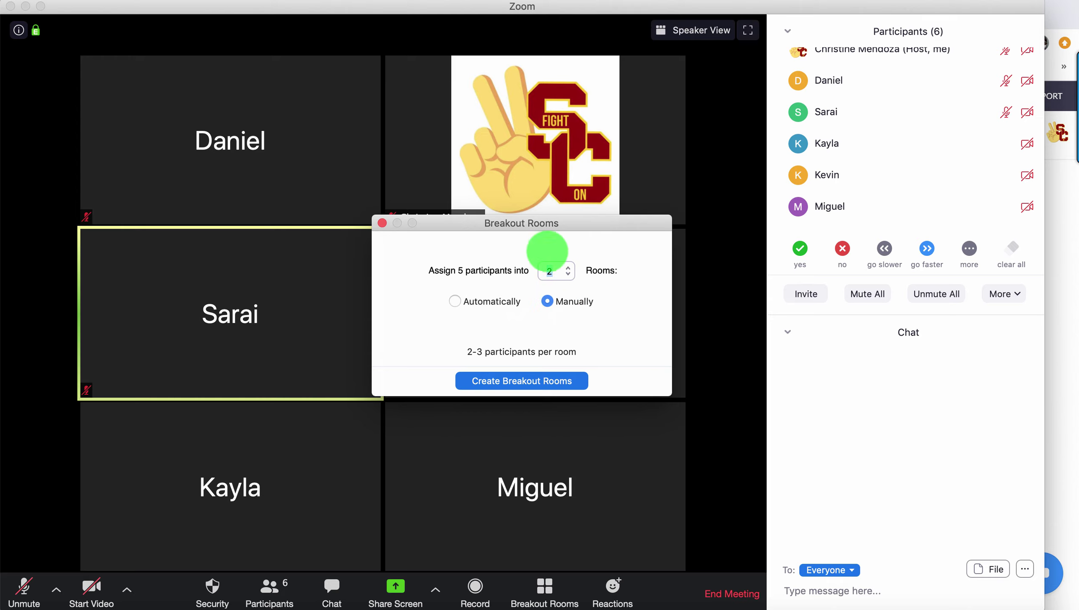
click(498, 381)
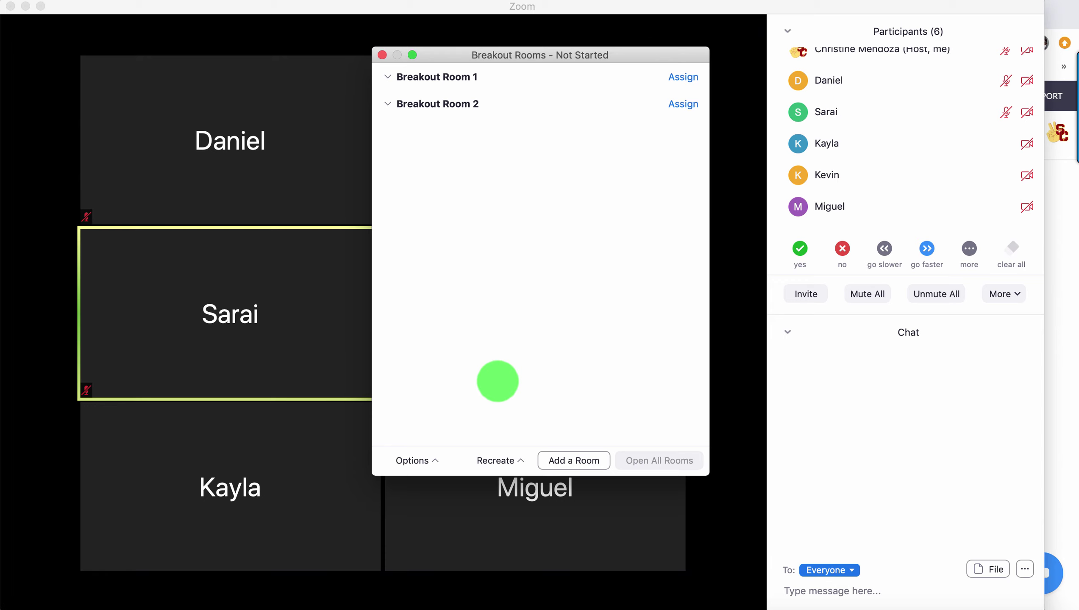
Step: Recreate the breakout rooms, replacing all existing ones, and delete Breakout Room 3
click(517, 457)
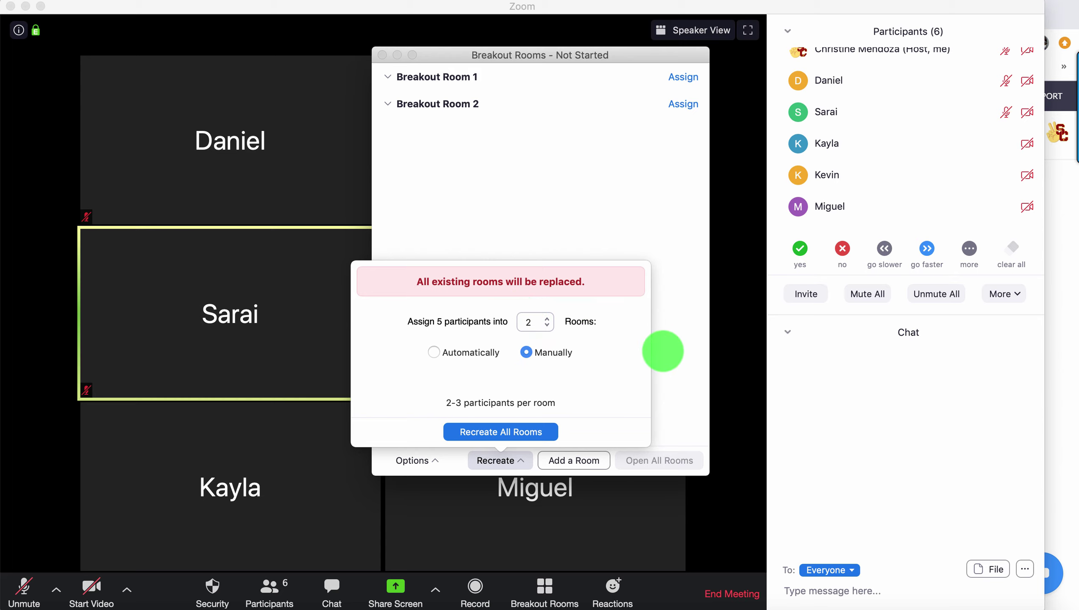
click(663, 355)
mouse_move(444, 75)
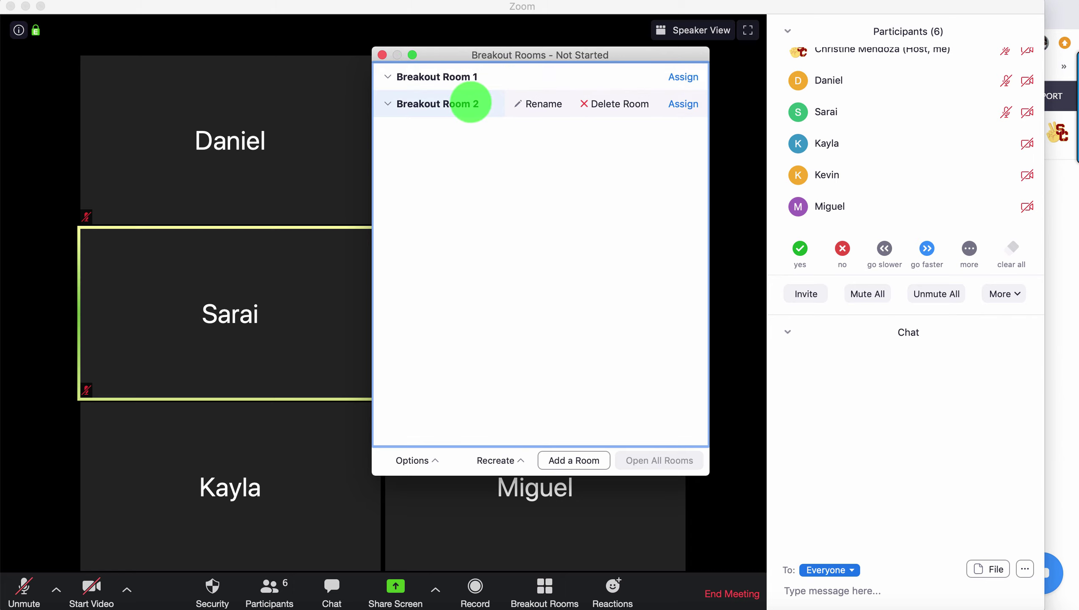
click(504, 461)
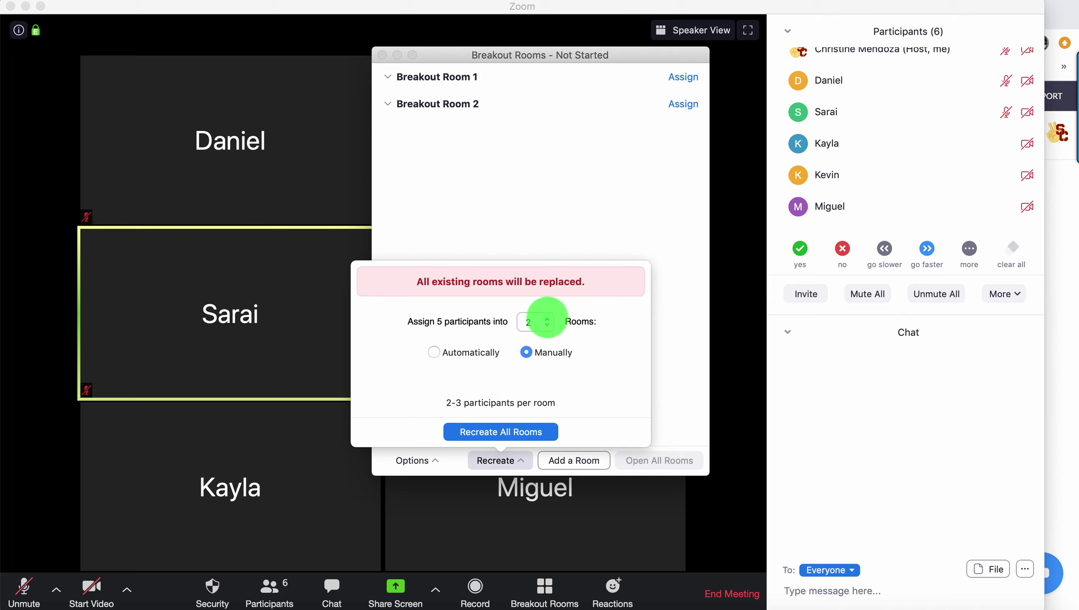
click(487, 431)
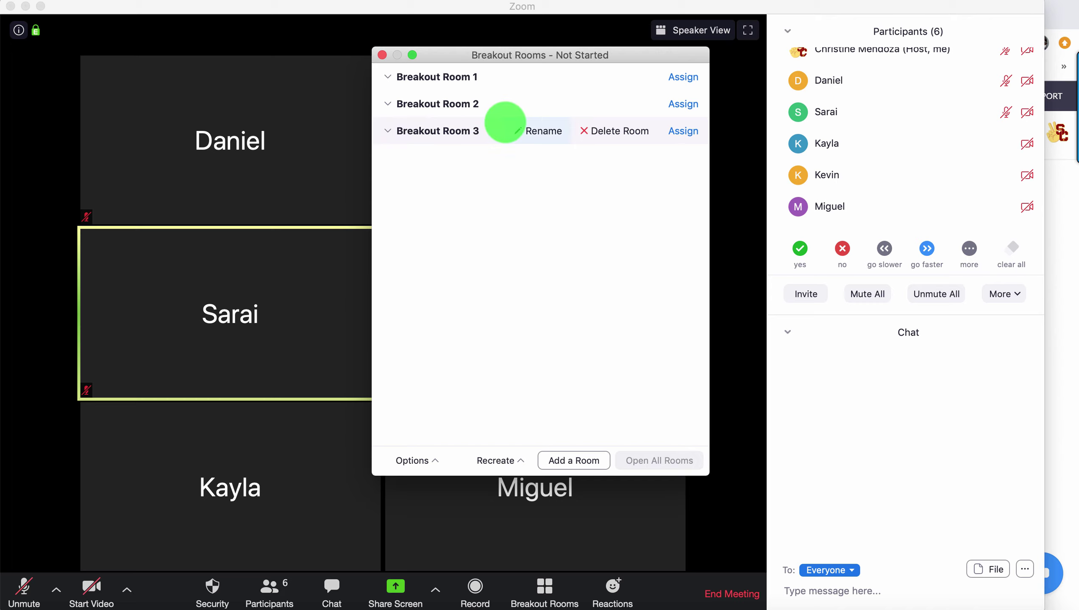
click(600, 128)
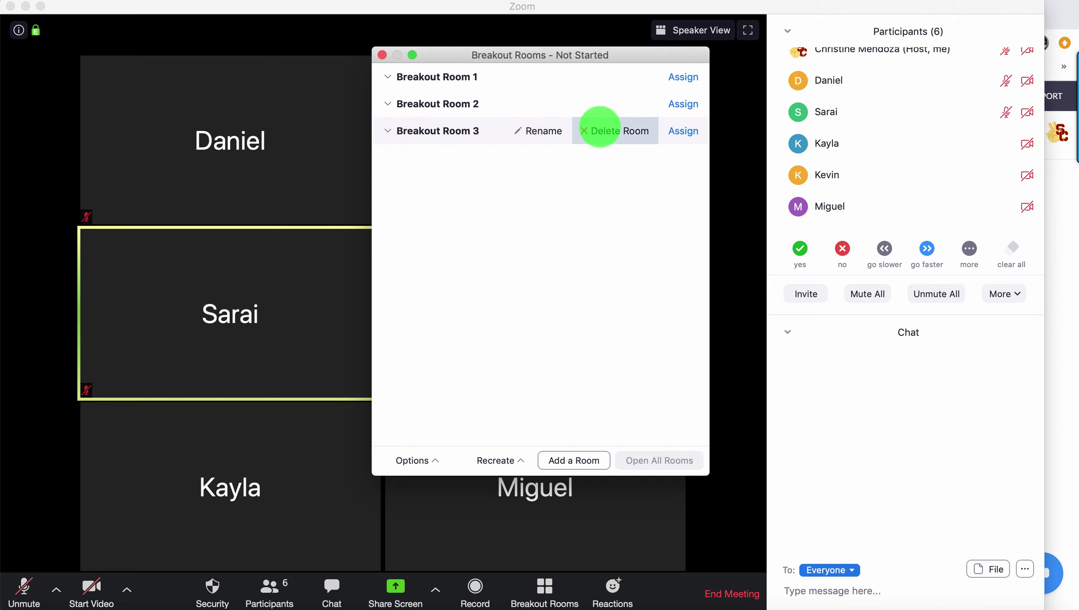
click(766, 150)
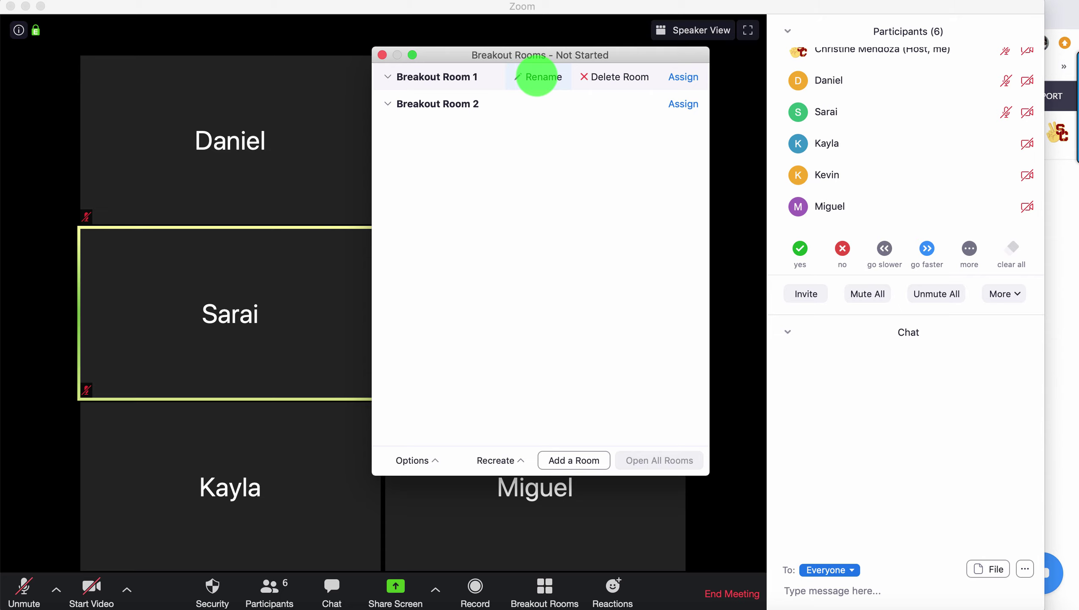
Step: Rename Breakout Room 1 to 'Super Students' and Breakout Room 2 to 'Super Sophomores'
click(537, 77)
text(Super Students)
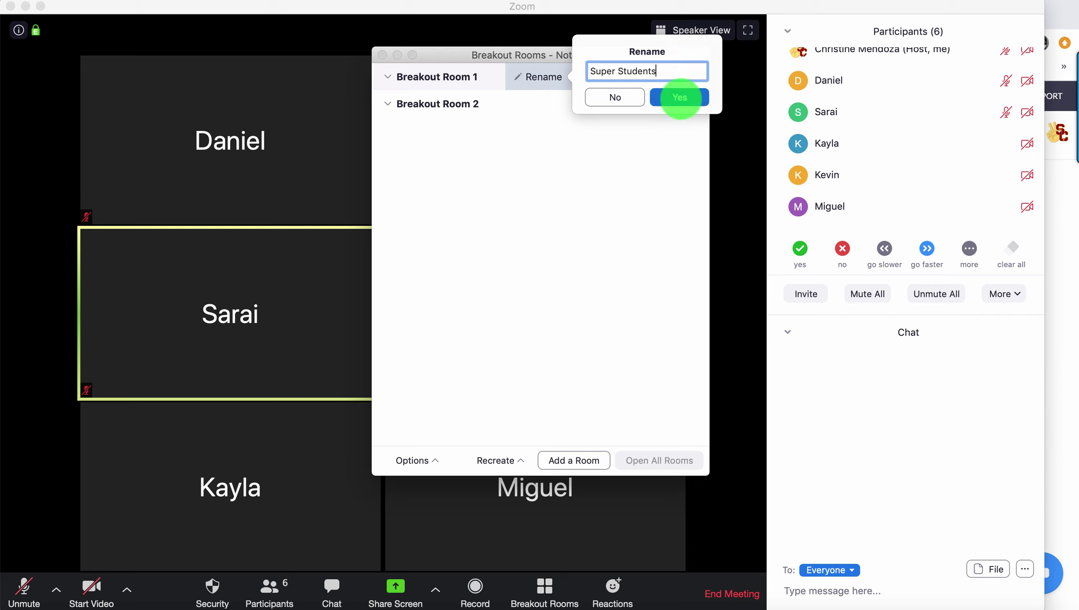
click(681, 96)
mouse_move(552, 104)
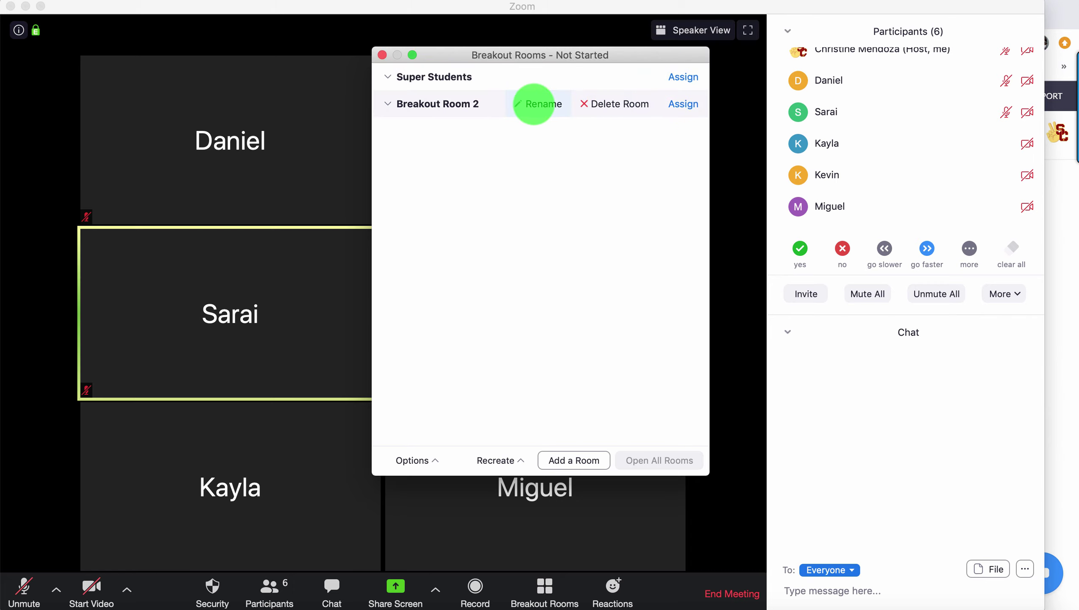
click(534, 104)
text(Super Sophomores)
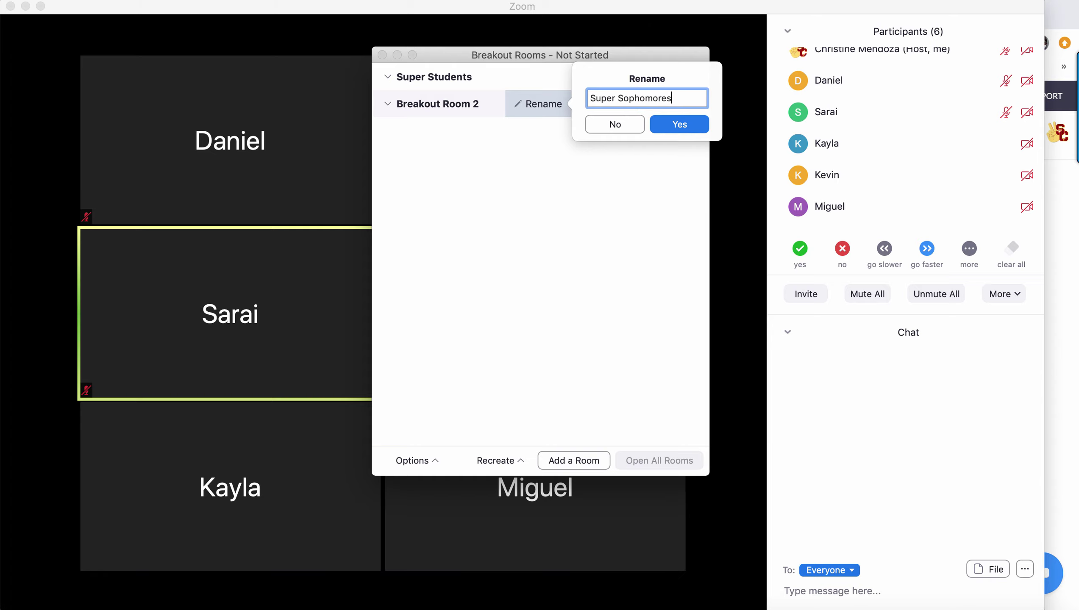
click(684, 122)
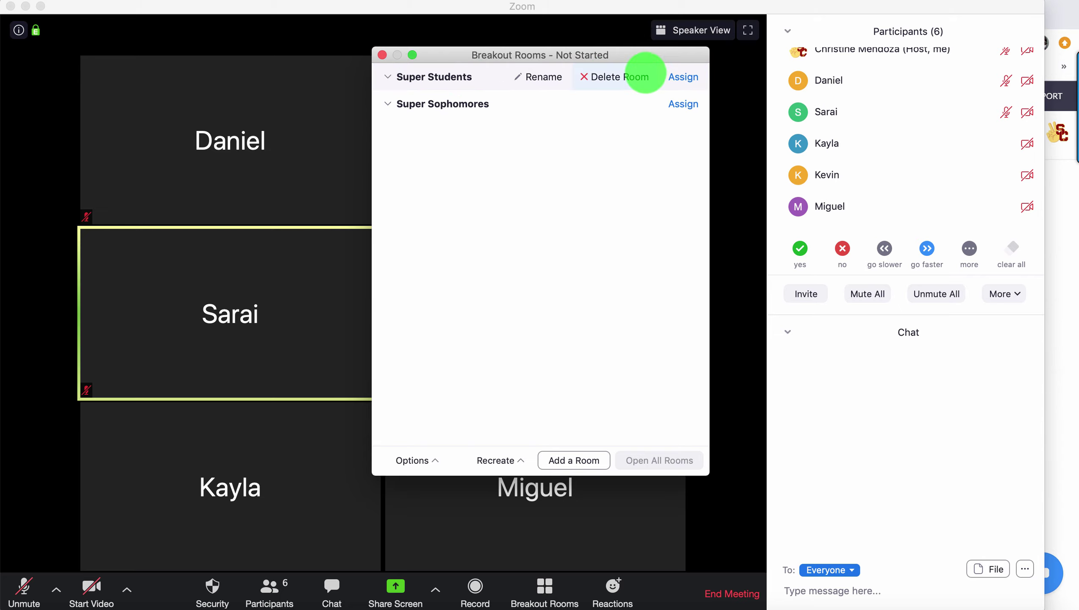
click(682, 77)
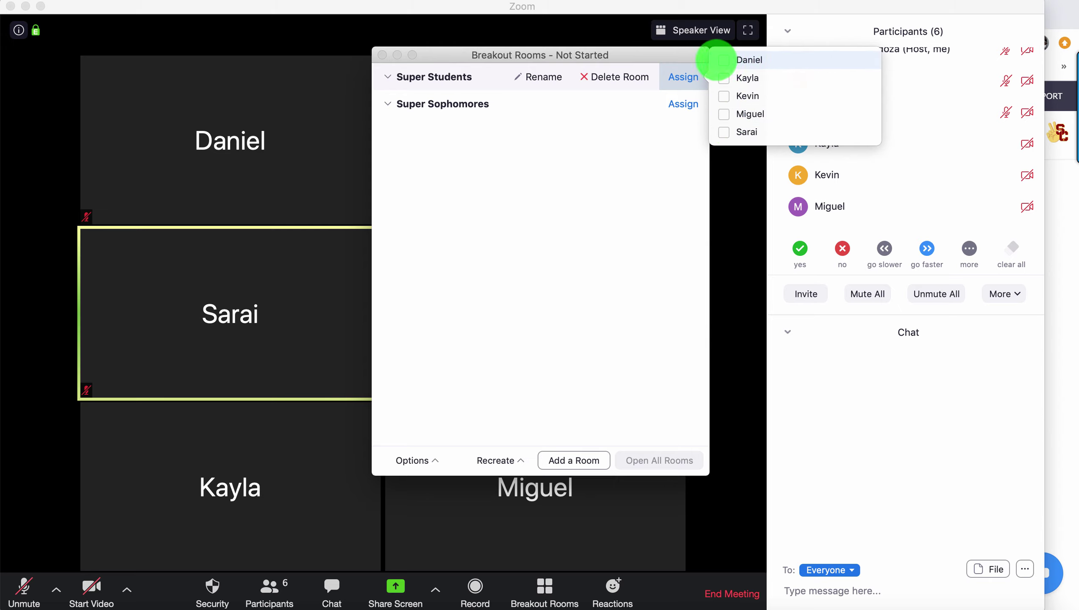
Step: Tick three participants for Super Students and the other two for Super Sophomores
click(721, 60)
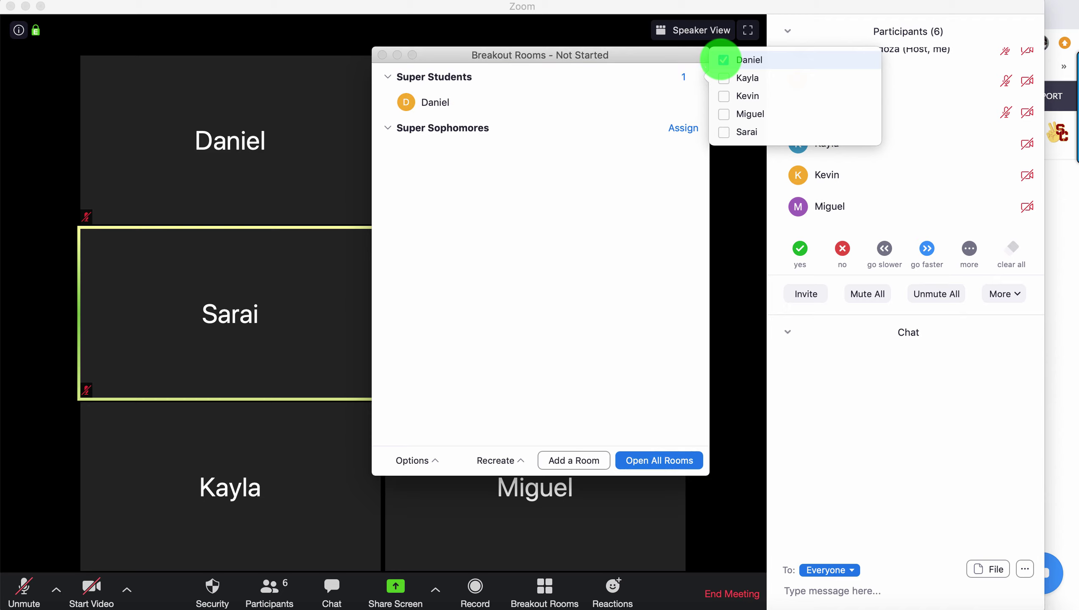
click(722, 95)
click(723, 132)
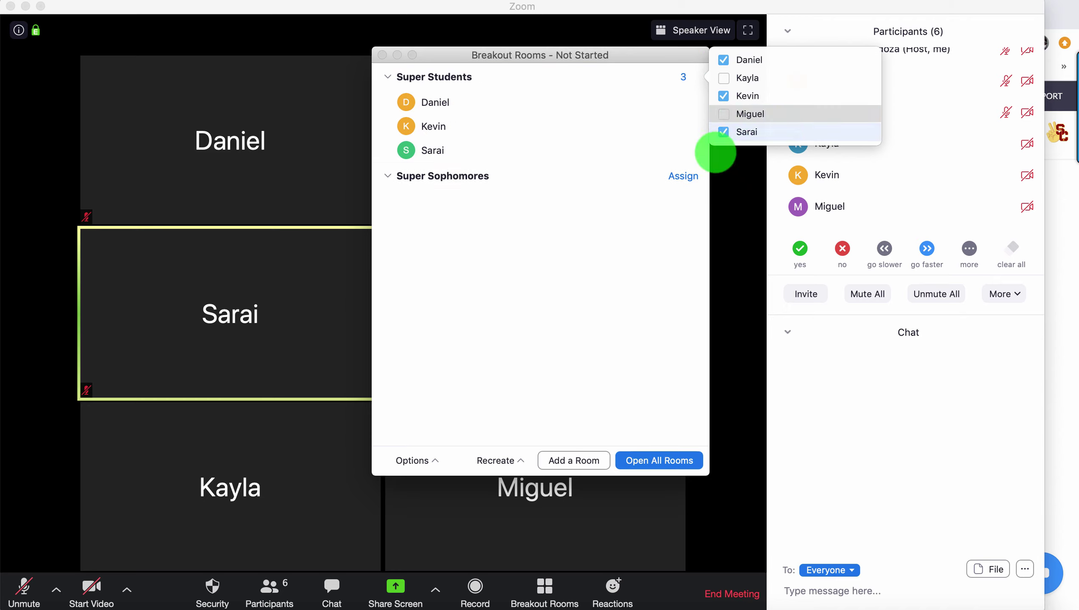
mouse_move(682, 173)
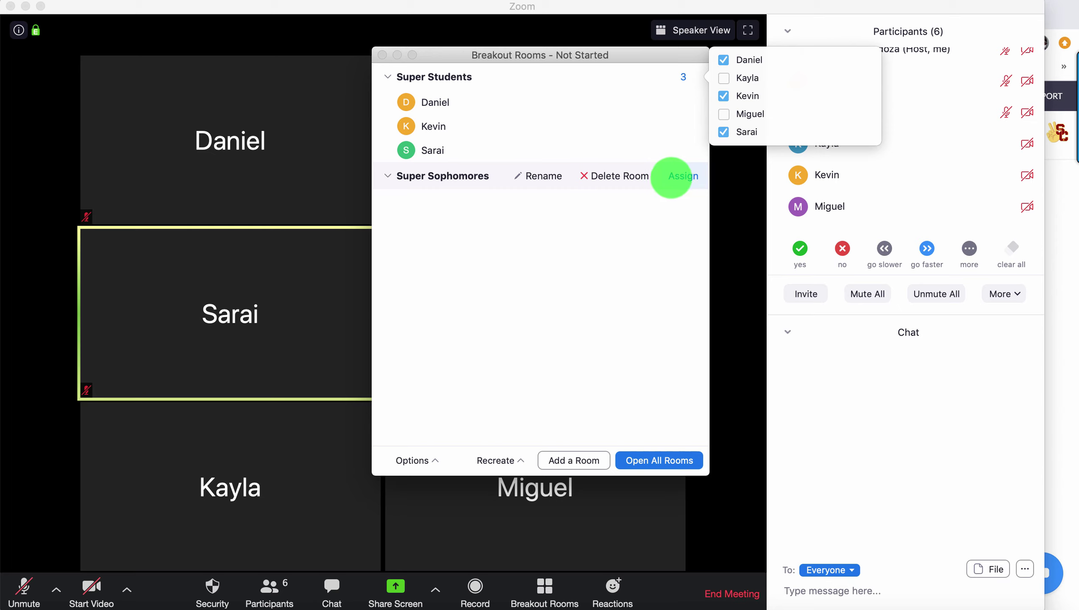
click(682, 176)
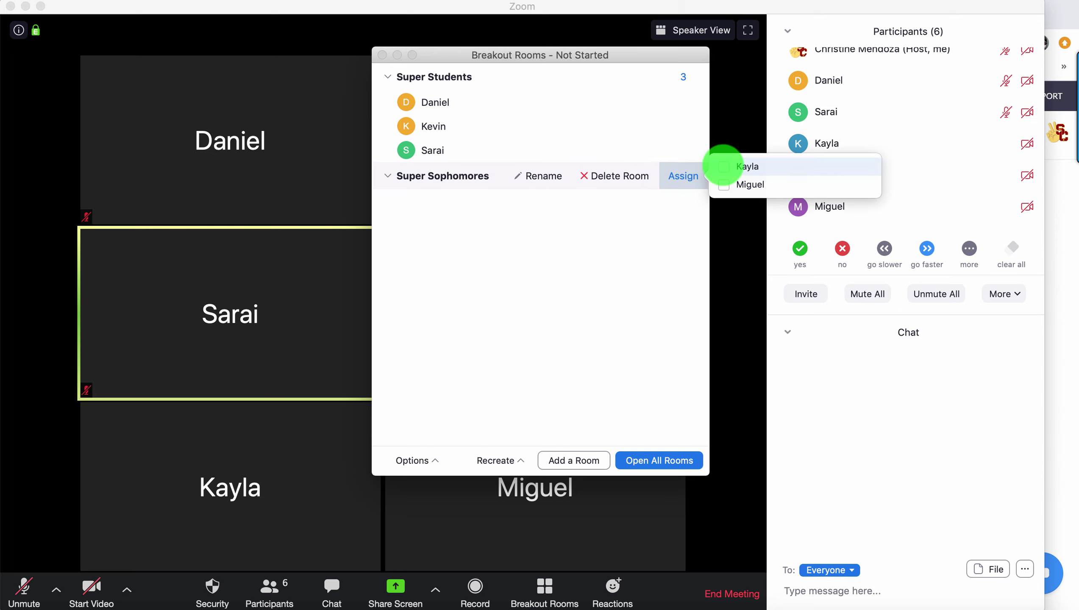
click(723, 166)
click(722, 184)
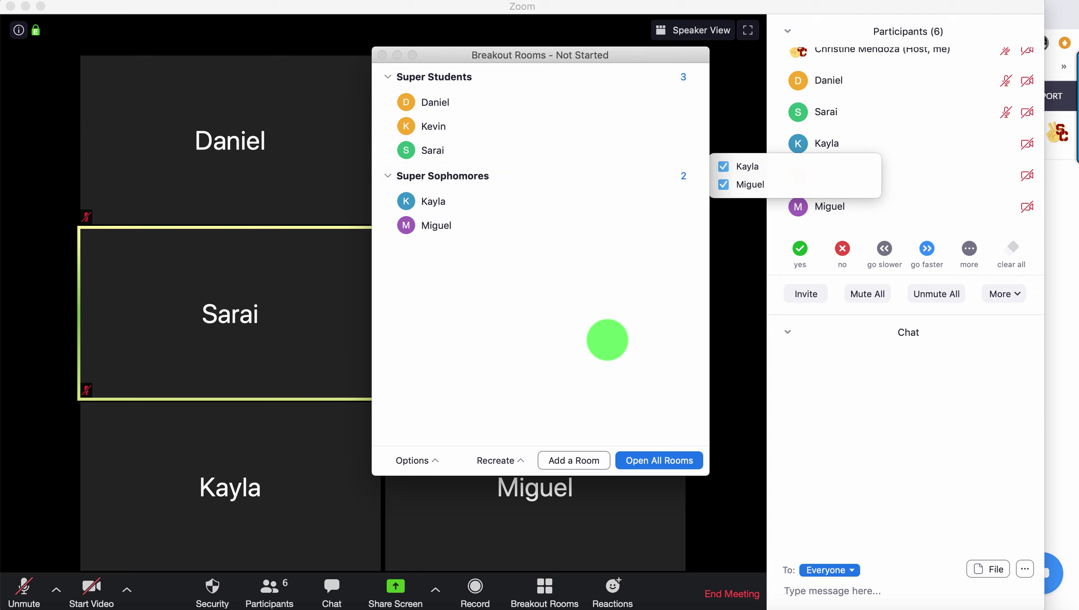
click(607, 337)
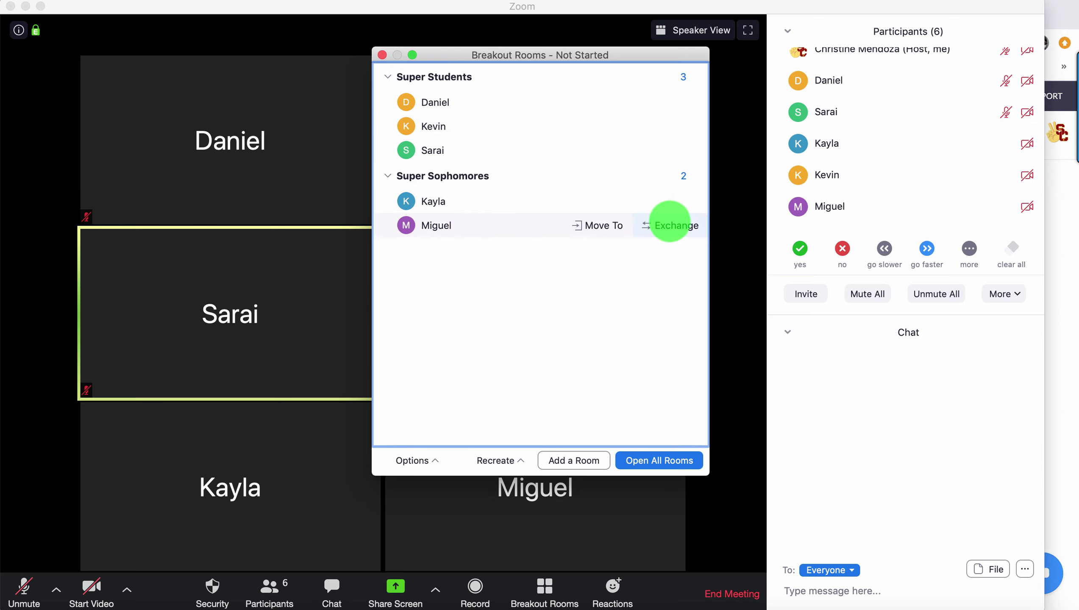
Step: Exchange one participant into Super Students, then move another into Super Sophomores
click(663, 223)
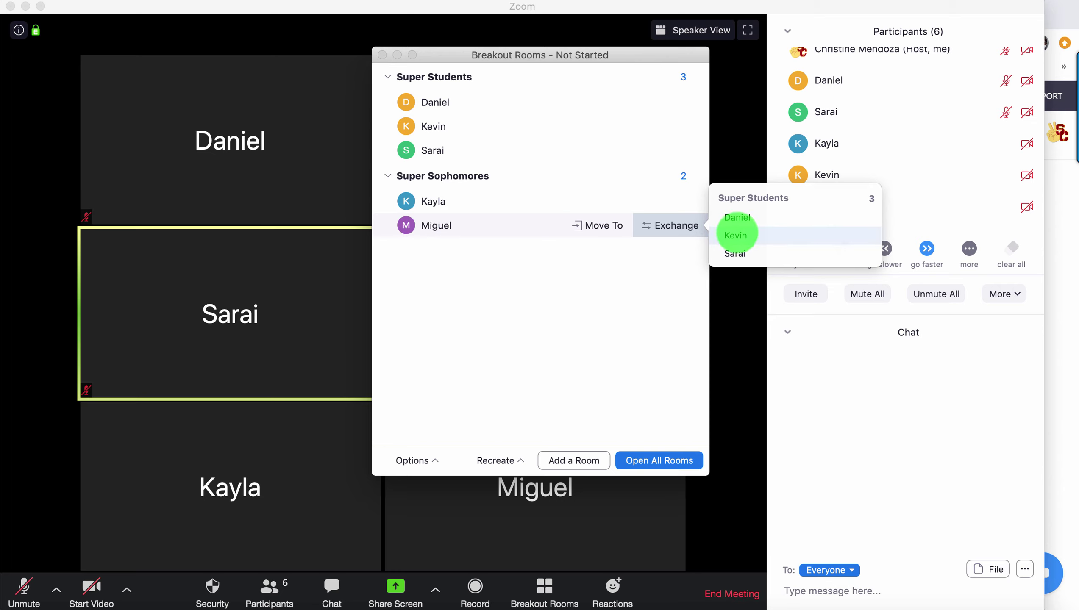
click(735, 235)
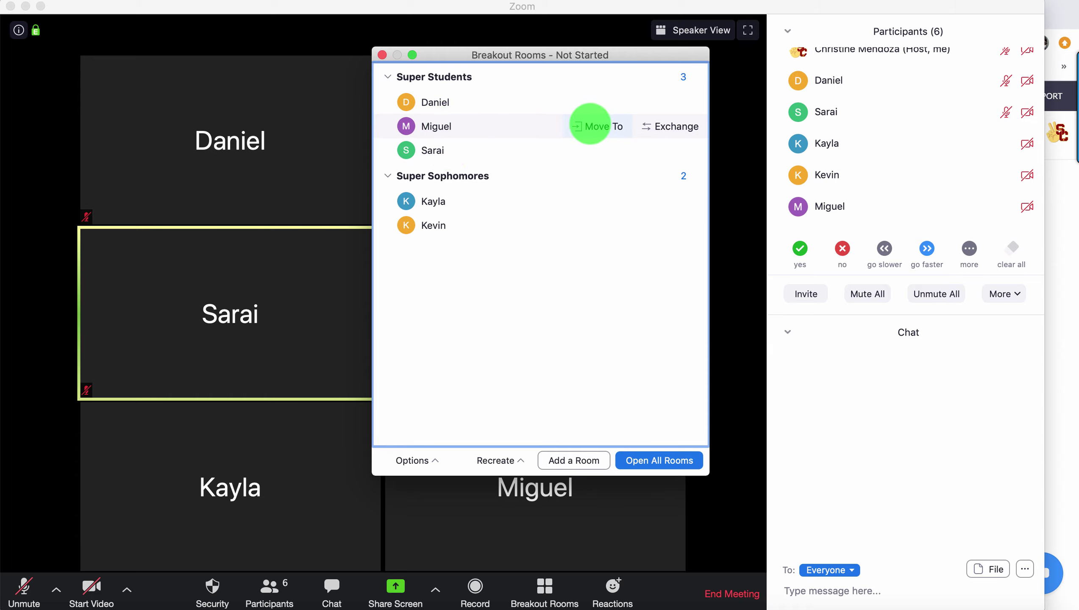
click(592, 125)
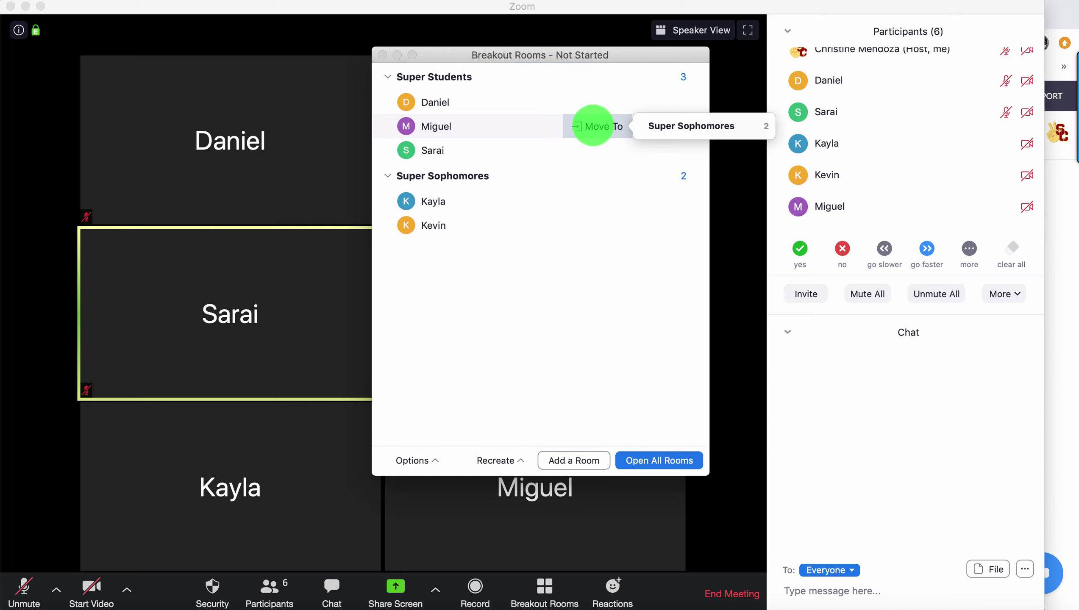
click(674, 124)
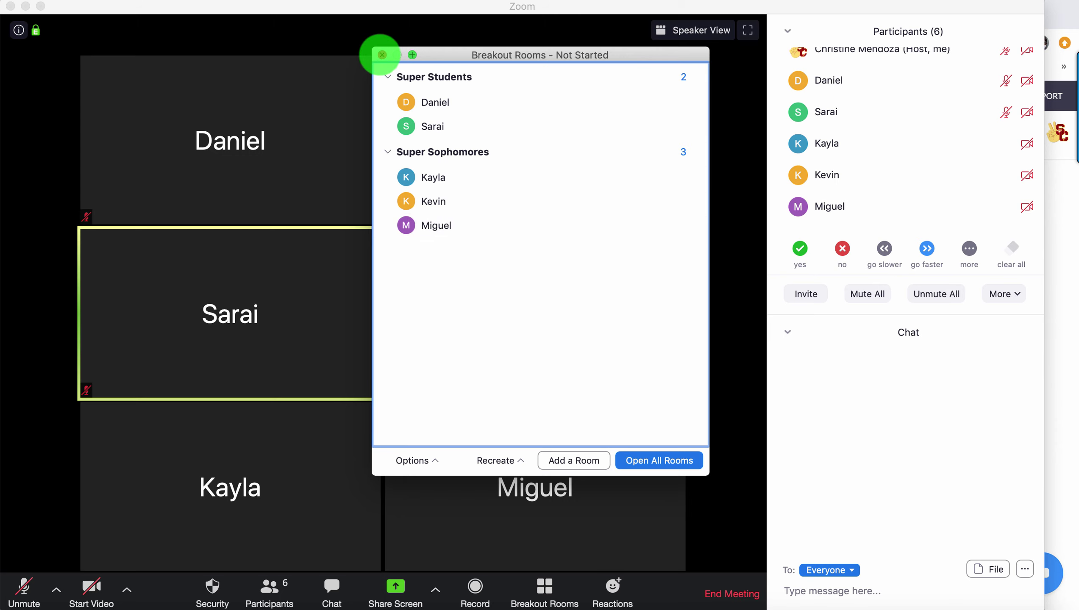
click(382, 54)
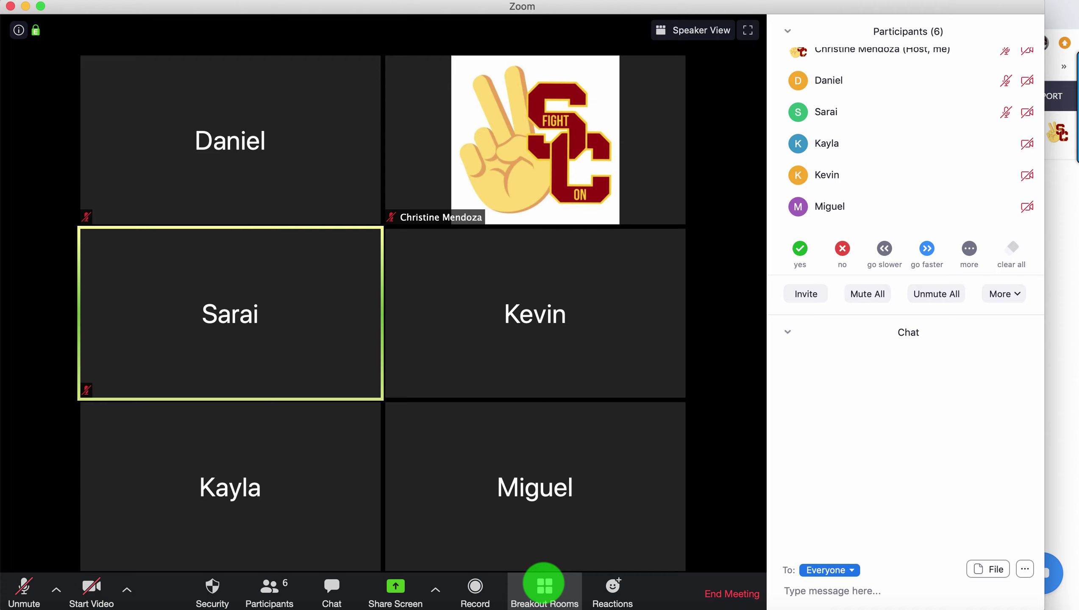
Step: Close and reopen the Breakout Rooms window several times, leaving it open
click(543, 584)
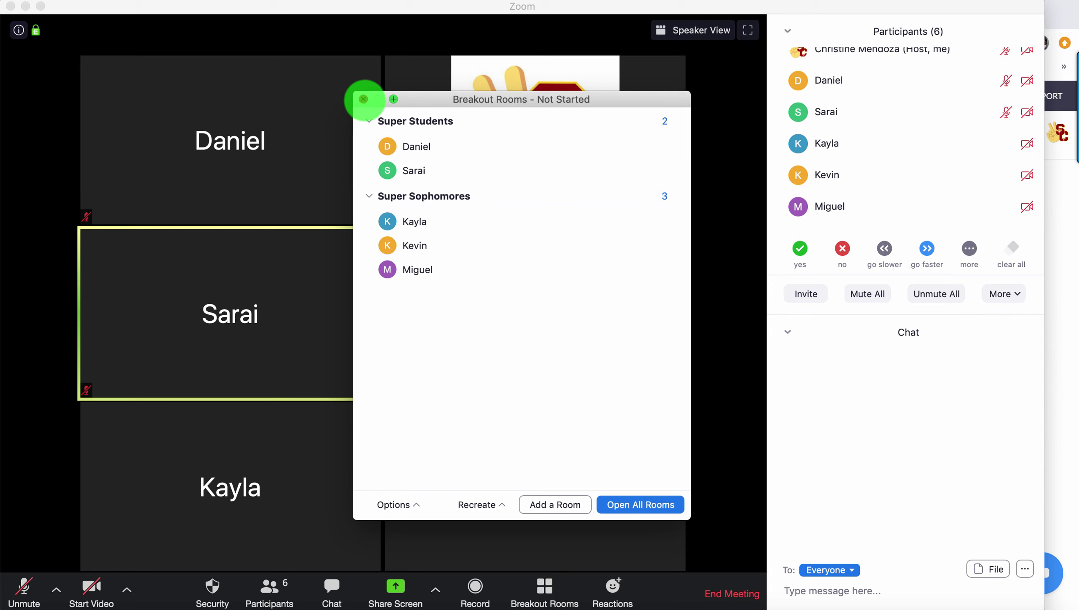
click(363, 100)
click(551, 590)
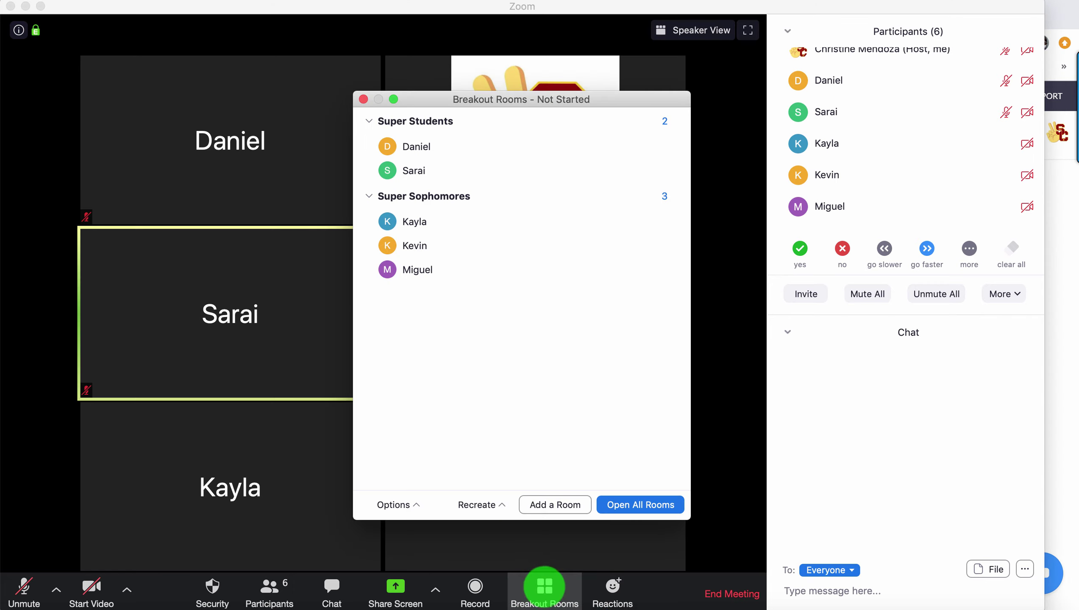
click(363, 99)
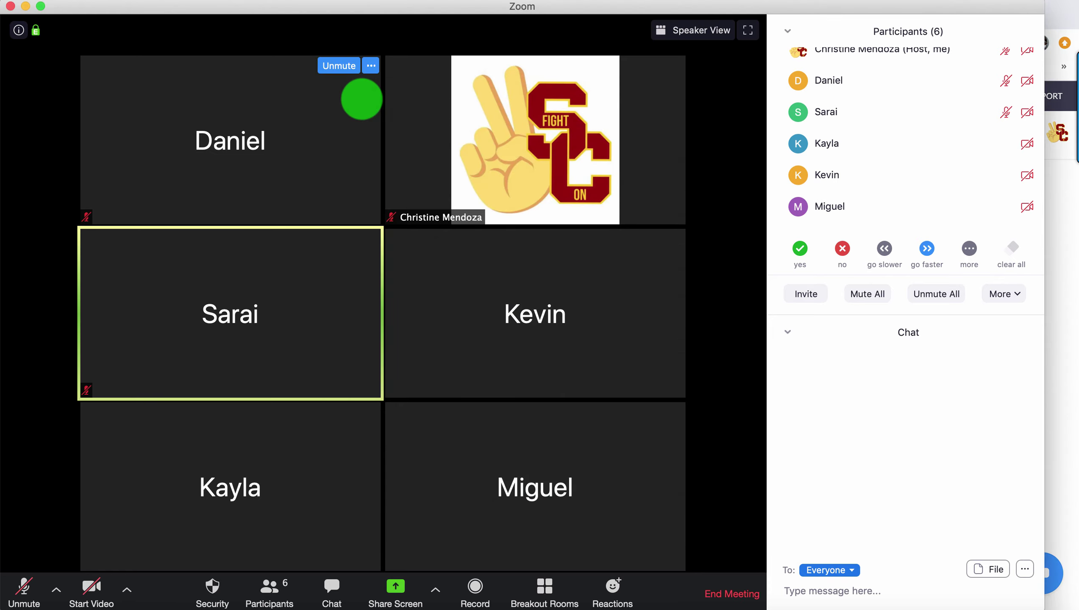
click(544, 591)
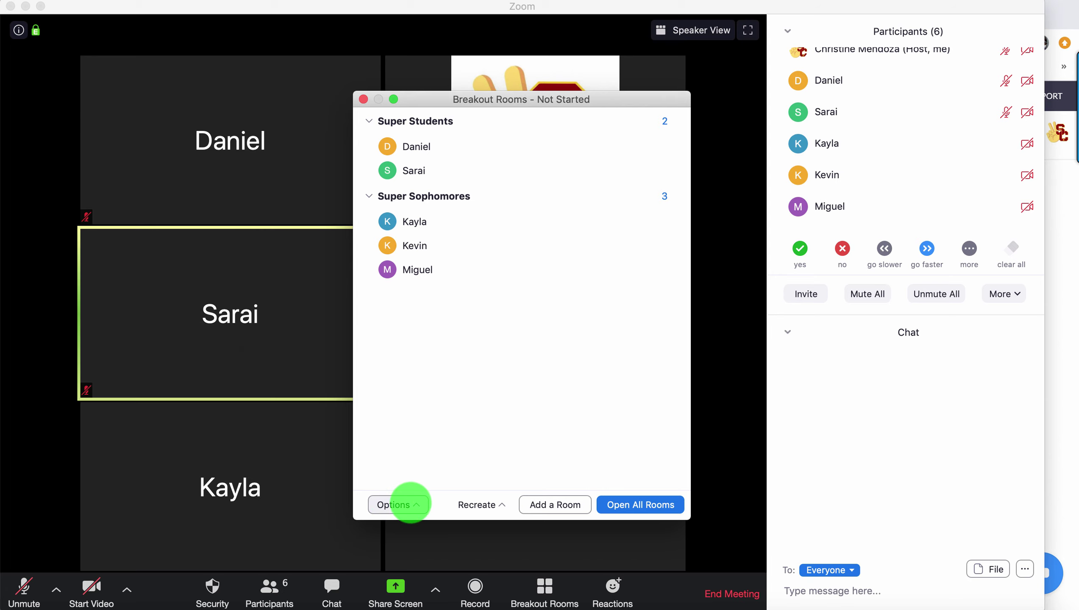
Step: Bring up the Options panel of the Breakout Rooms window
click(410, 507)
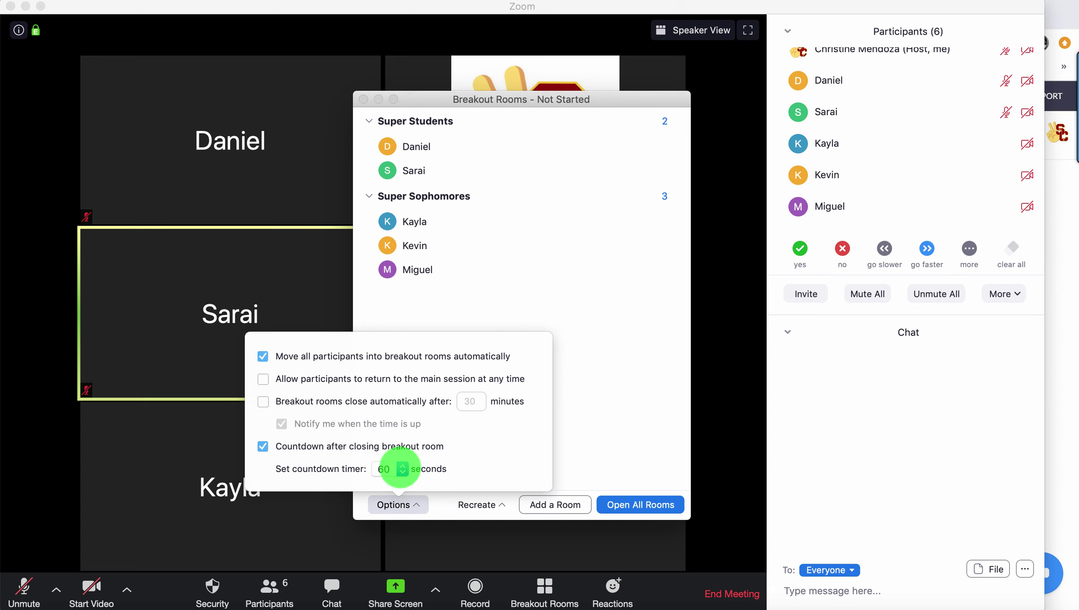
Step: Leave the after-close countdown timer at 60 seconds and dismiss the Options popup
click(400, 468)
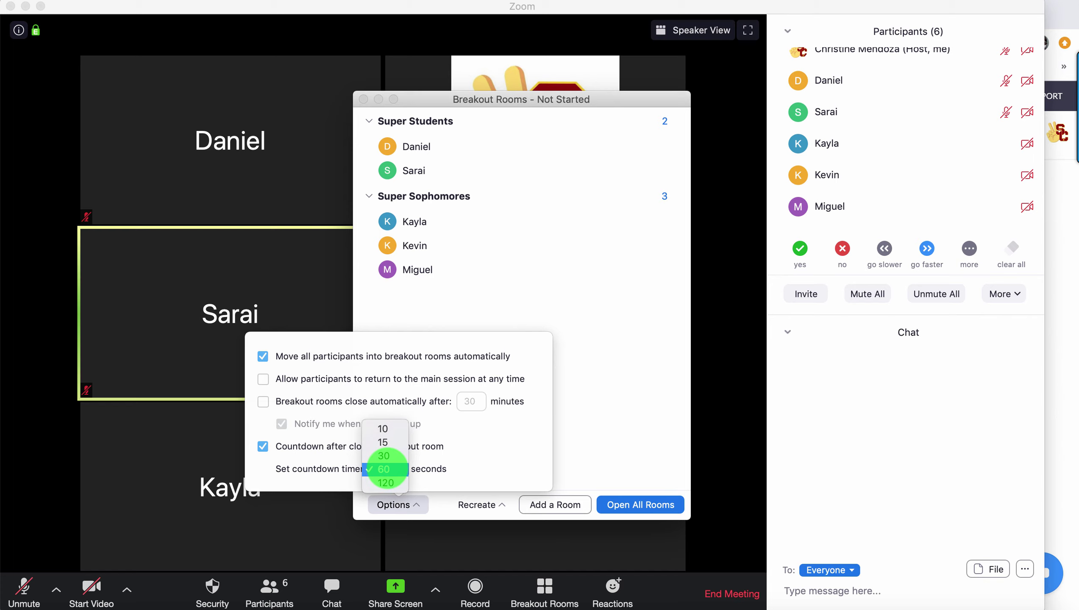
click(384, 469)
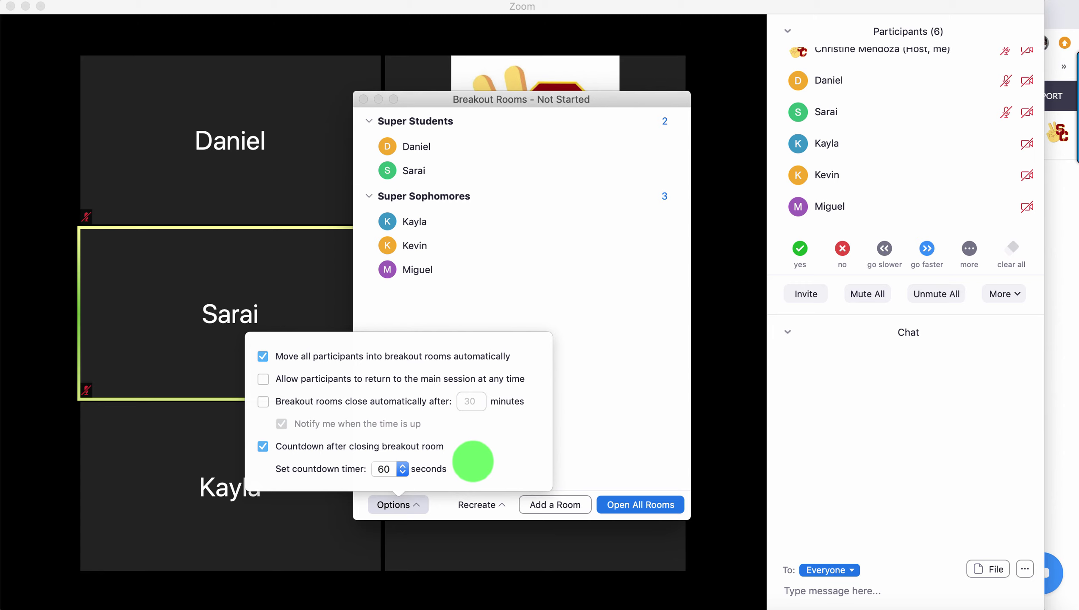
click(597, 338)
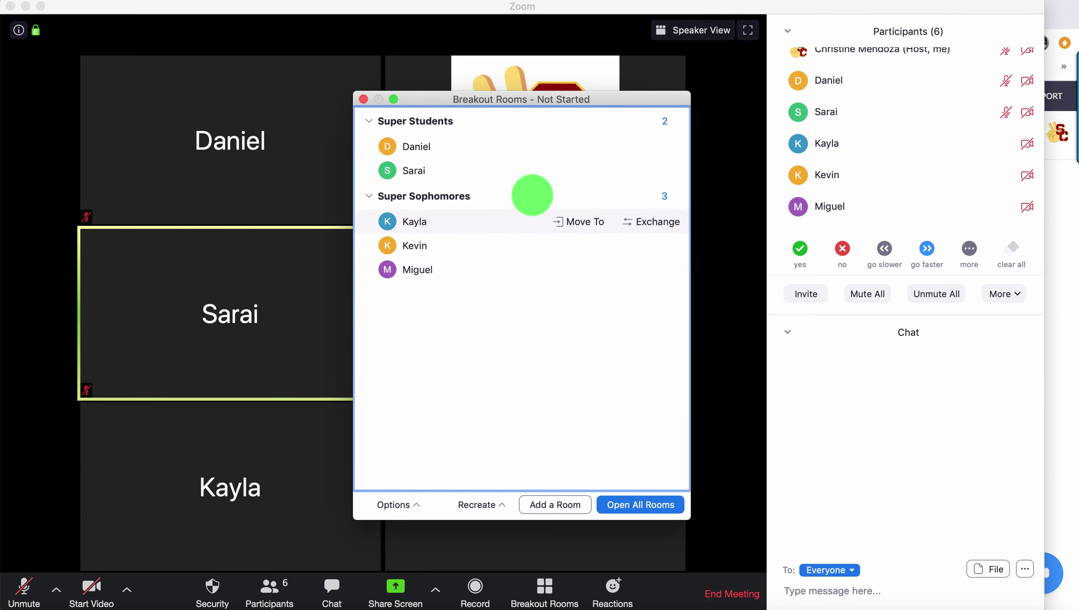
Step: Close the Breakout Rooms window to get back to the six-person gallery
click(364, 99)
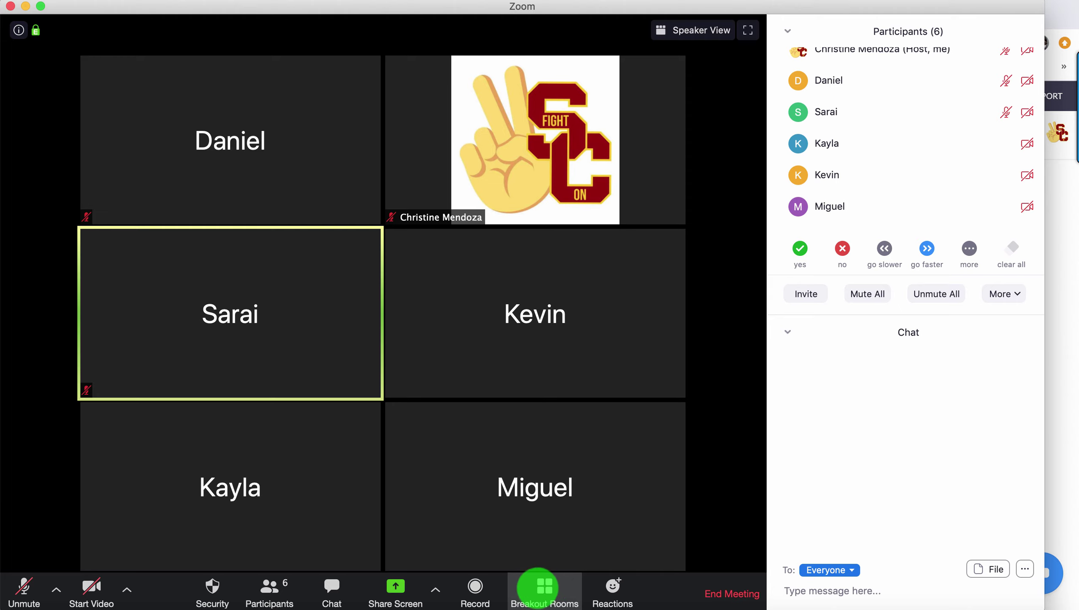
Step: Reopen the breakout rooms window, start all rooms, then close the overview
click(543, 588)
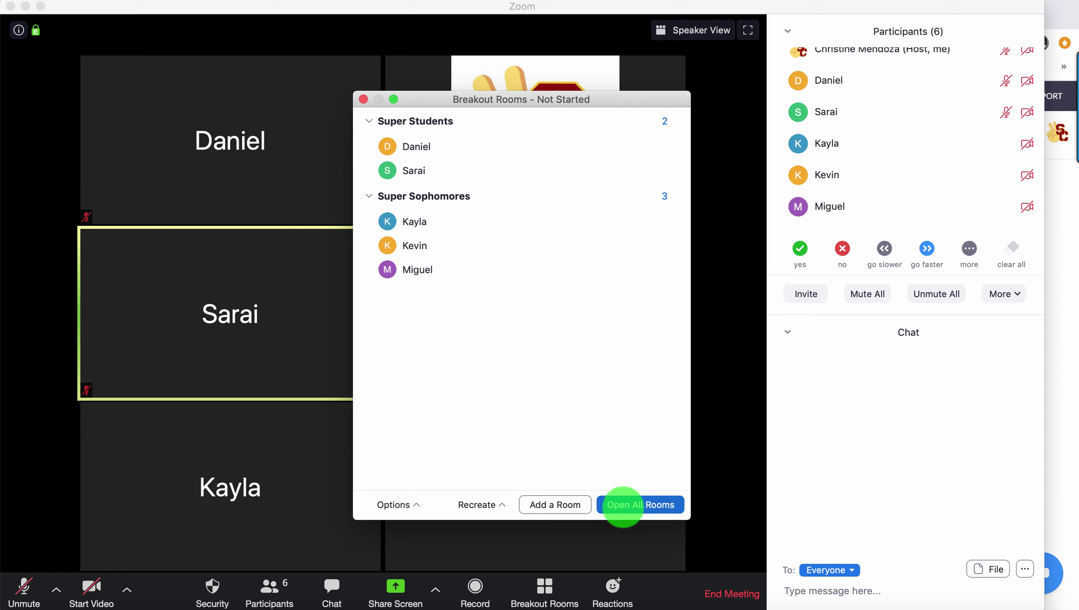
click(632, 505)
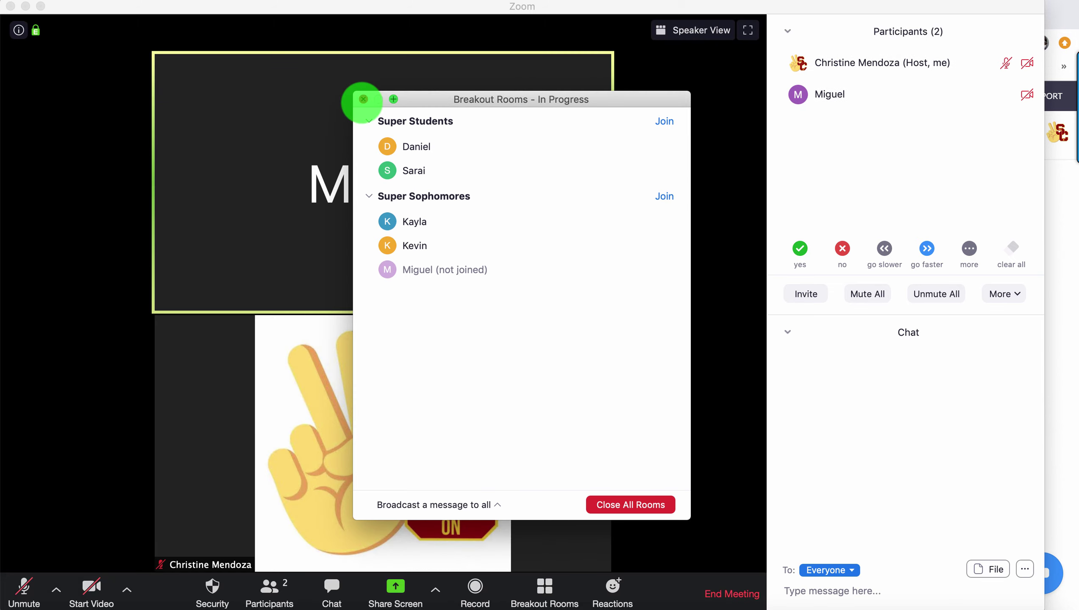
click(363, 99)
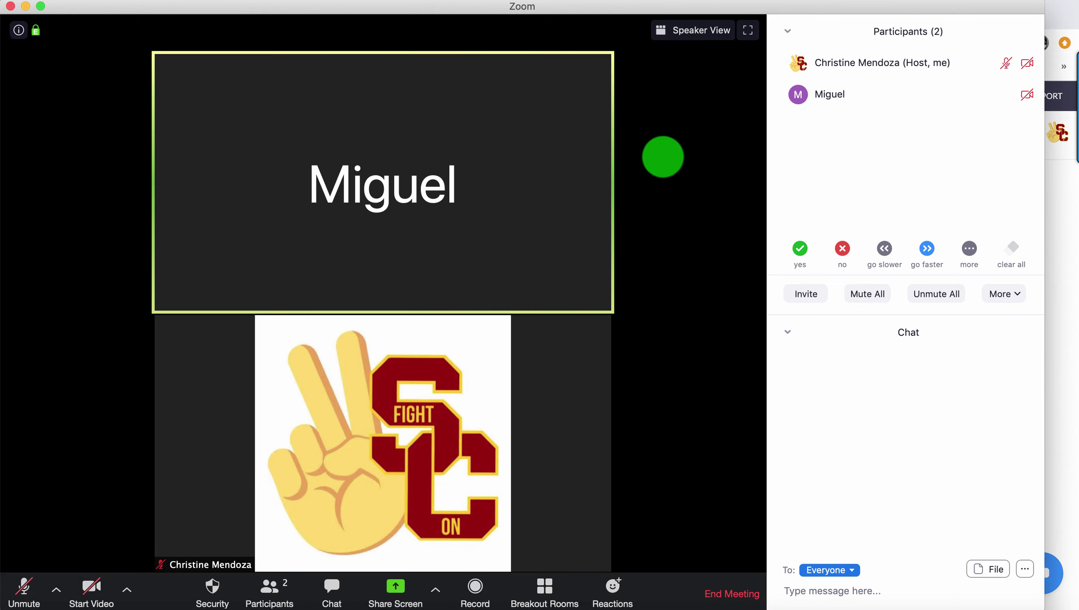
mouse_move(609, 241)
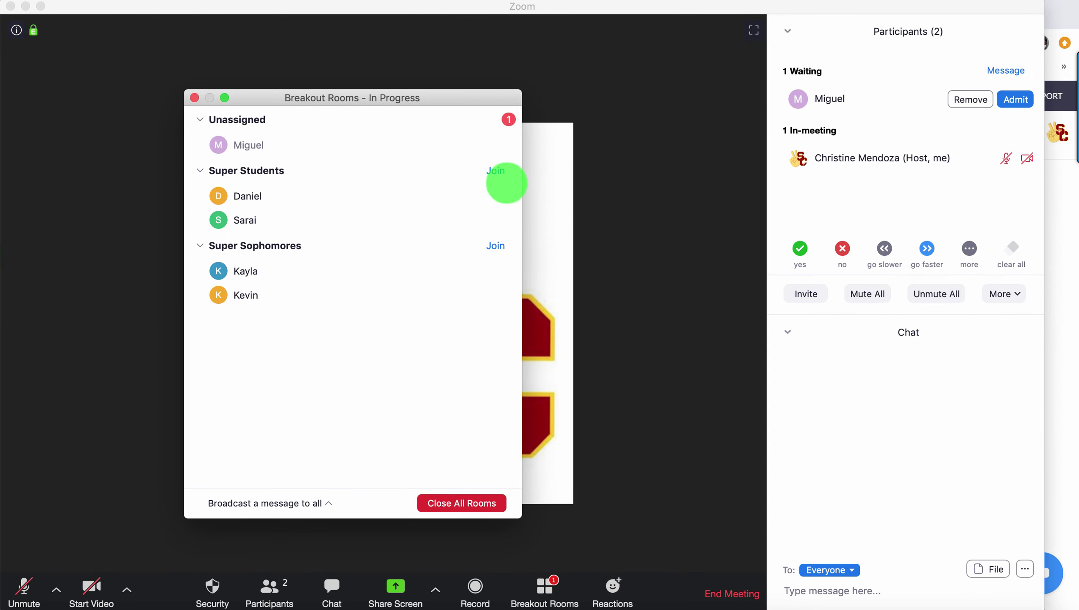
mouse_move(273, 143)
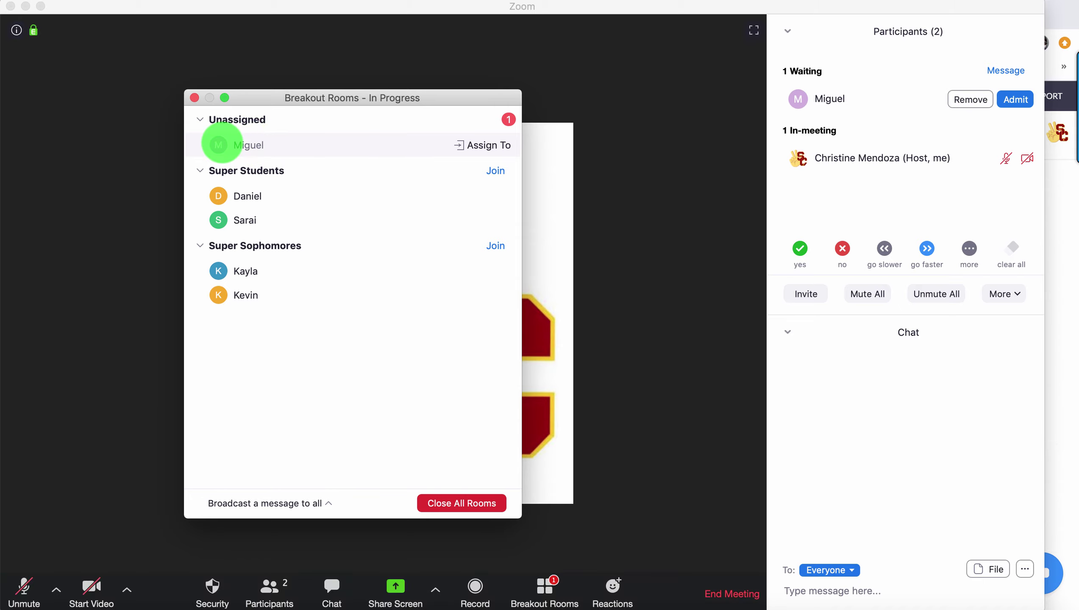
drag(259, 91, 183, 75)
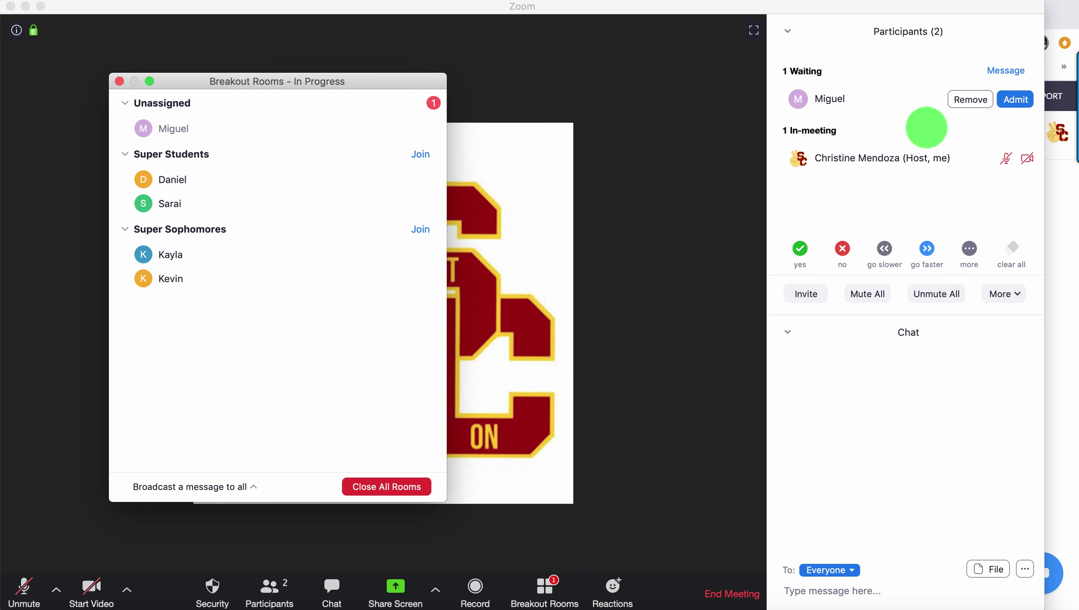
mouse_move(214, 176)
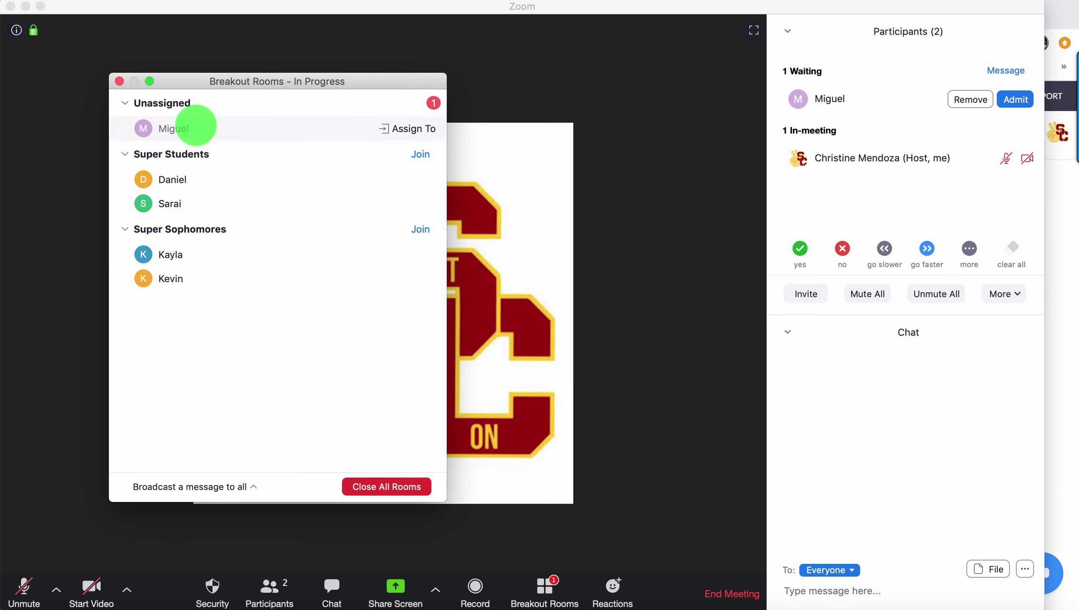
mouse_move(120, 125)
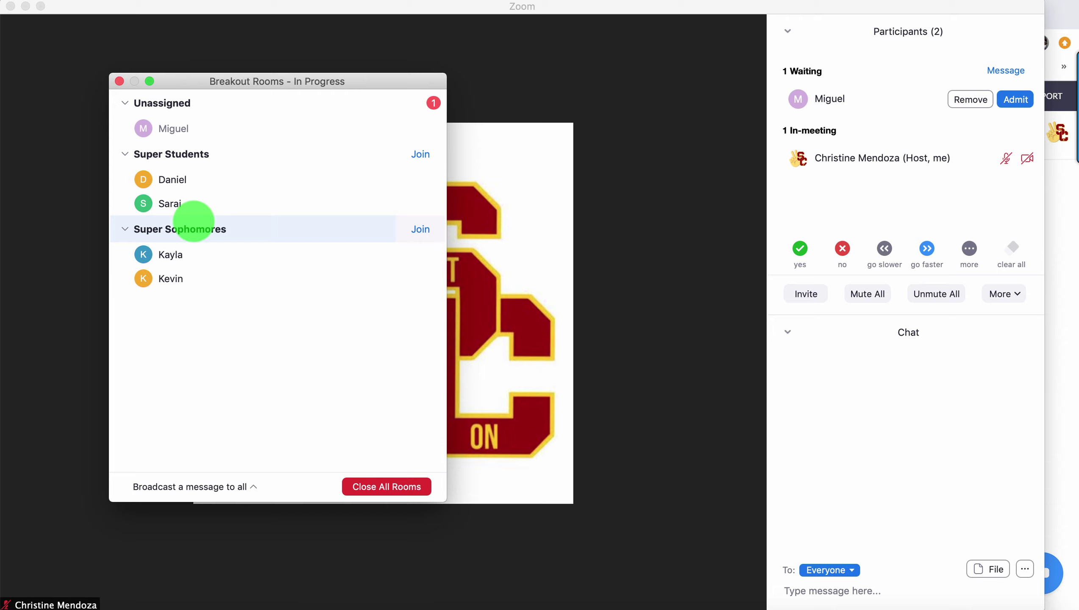
click(120, 81)
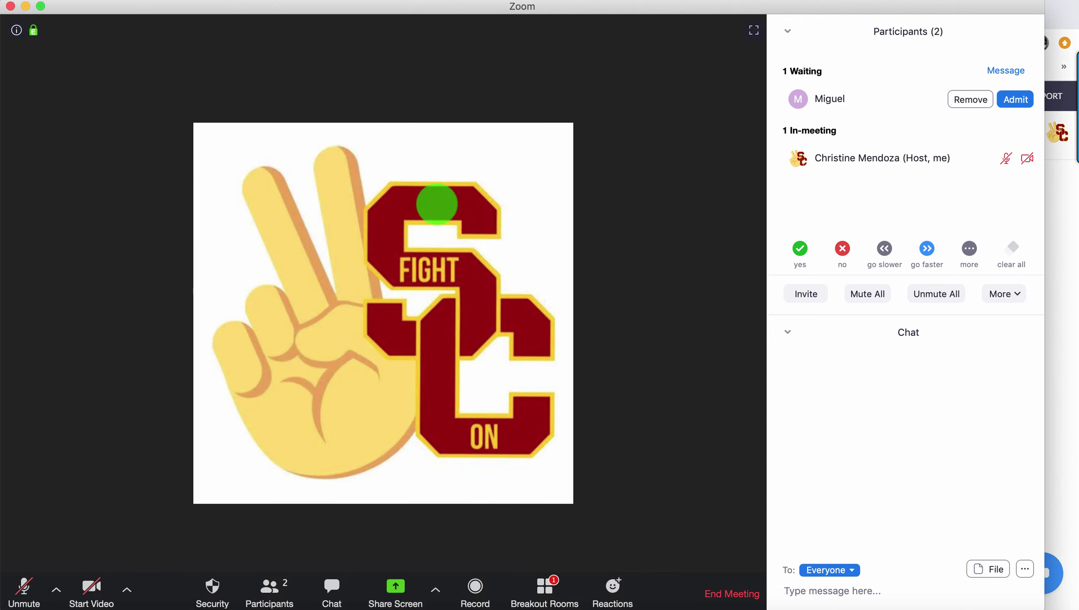
click(544, 589)
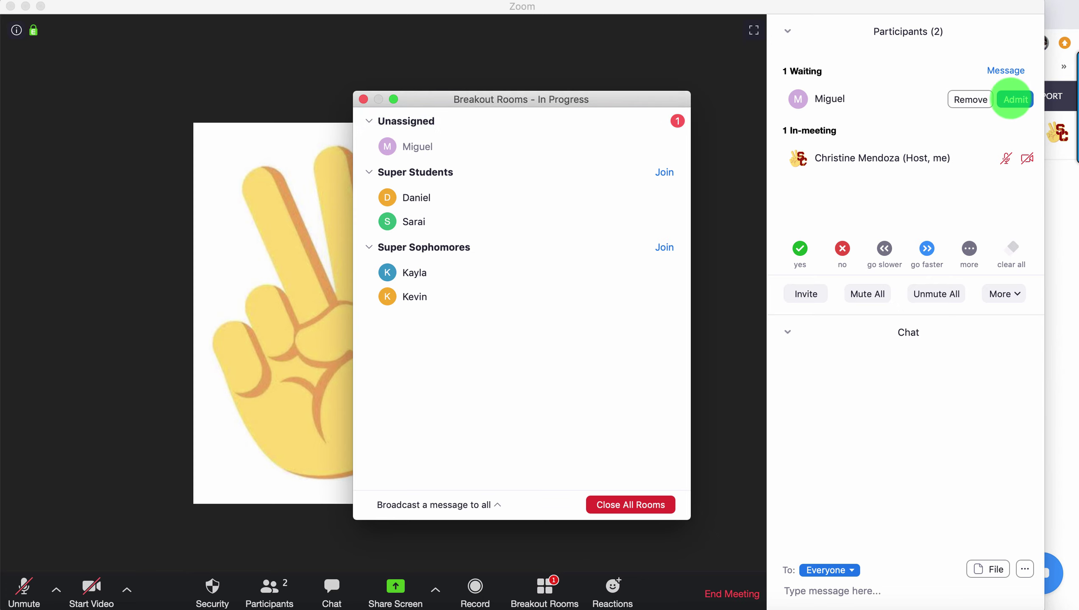
Step: Admit the waiting participant, assign them to Super Sophomores, then reopen the overview
click(1009, 100)
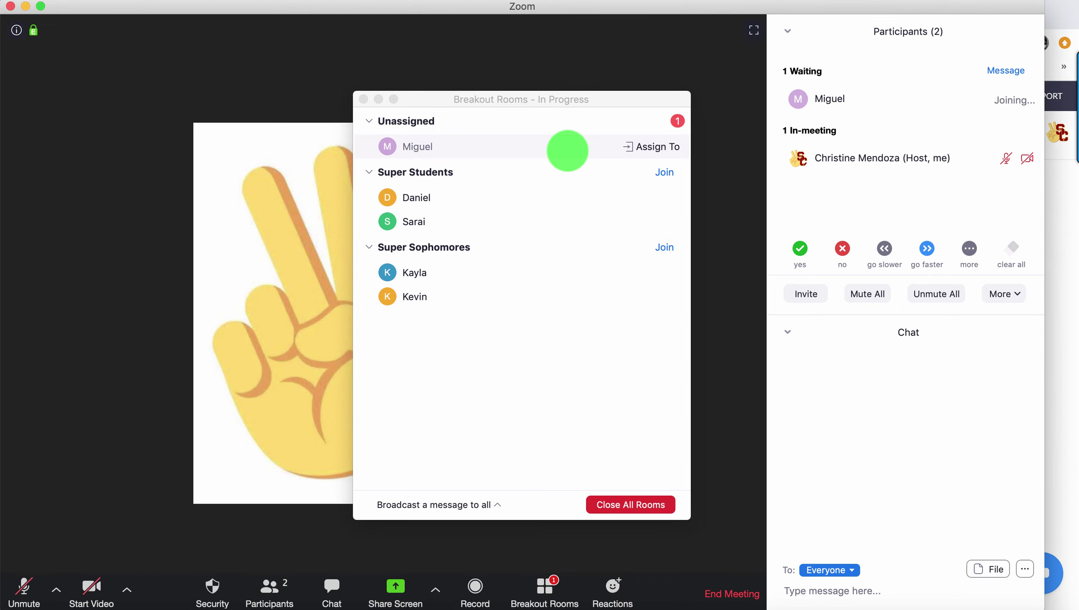
key(super+shift+w)
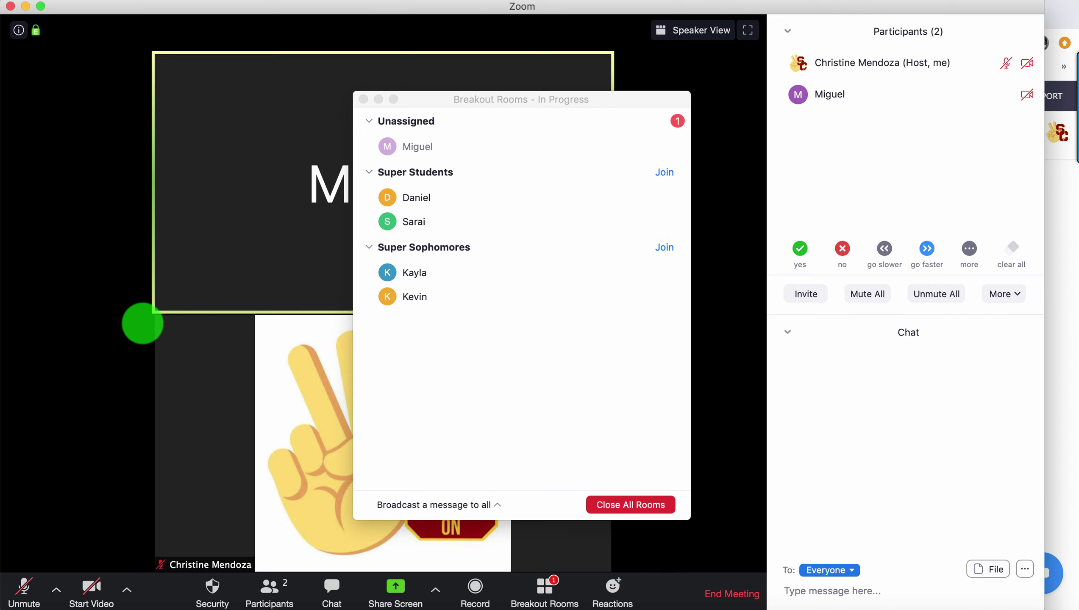
mouse_move(557, 137)
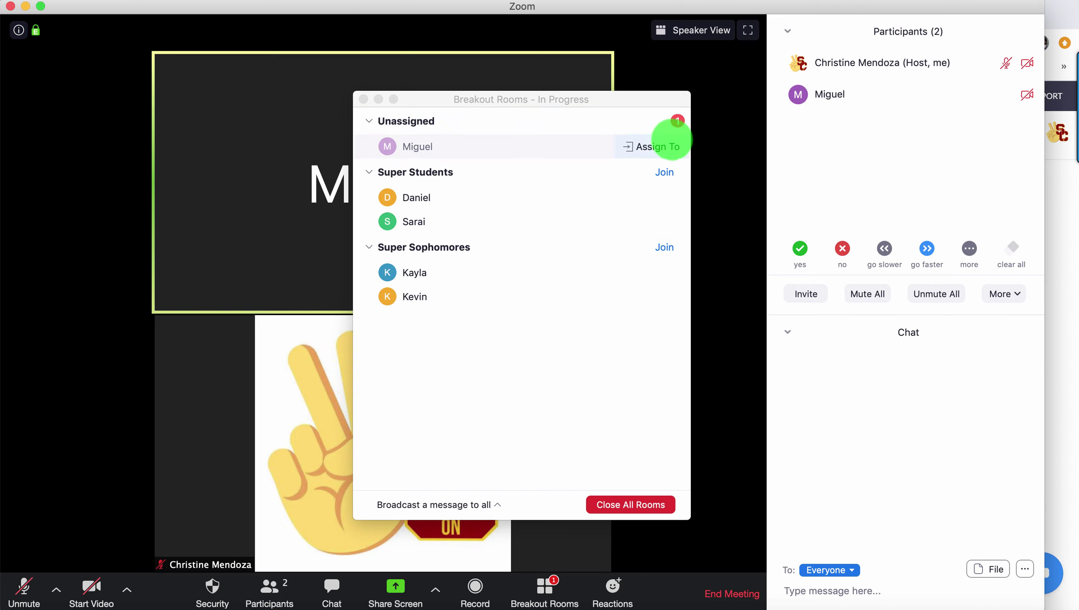
click(633, 146)
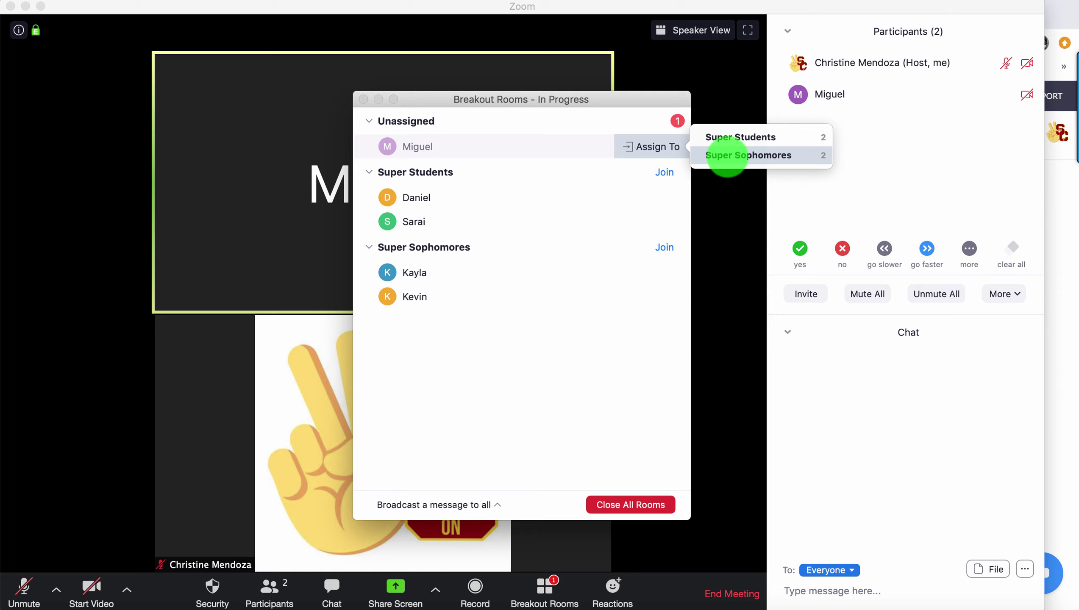
click(732, 155)
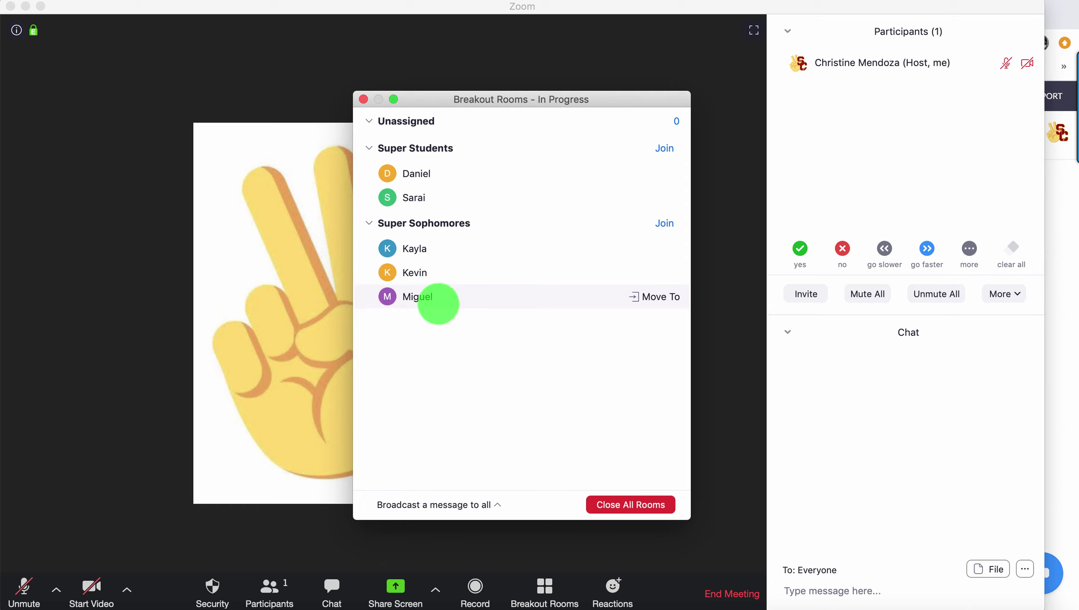
click(364, 99)
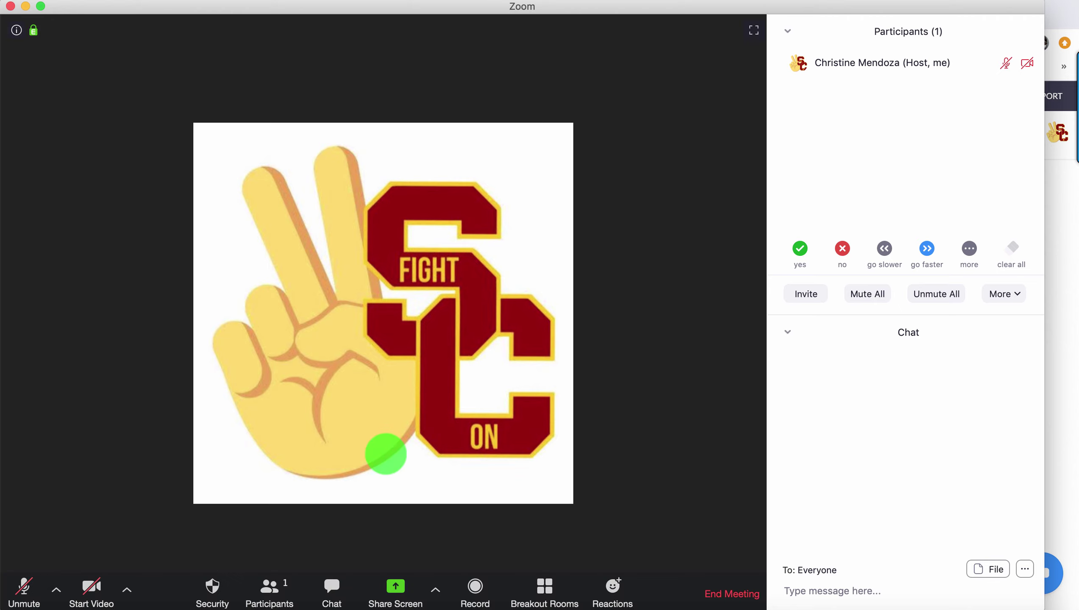
click(545, 590)
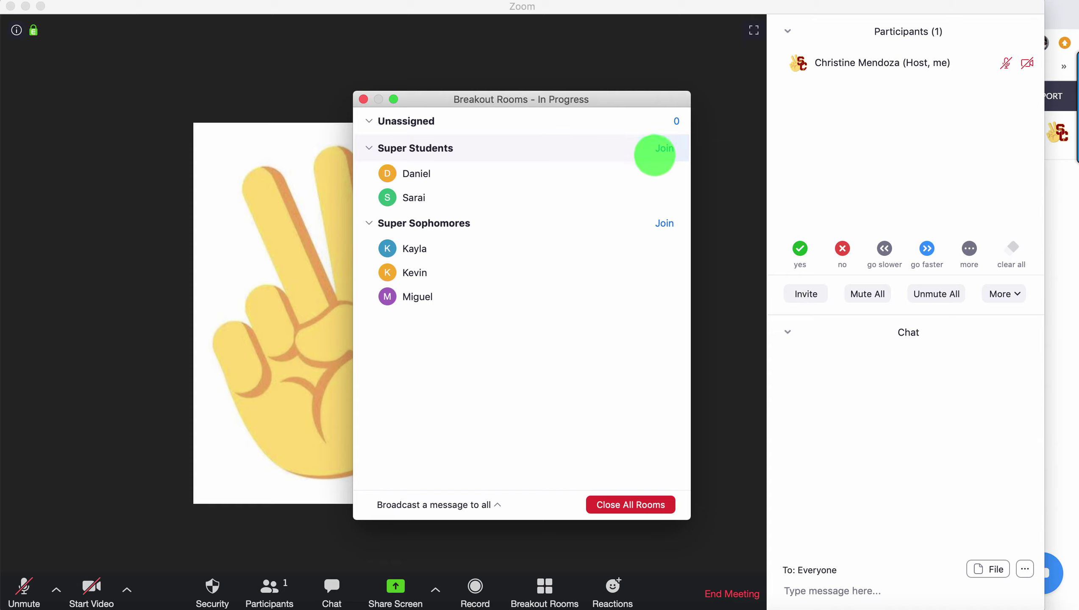
Step: Join the Super Students room, confirm, and switch to Gallery View
click(664, 147)
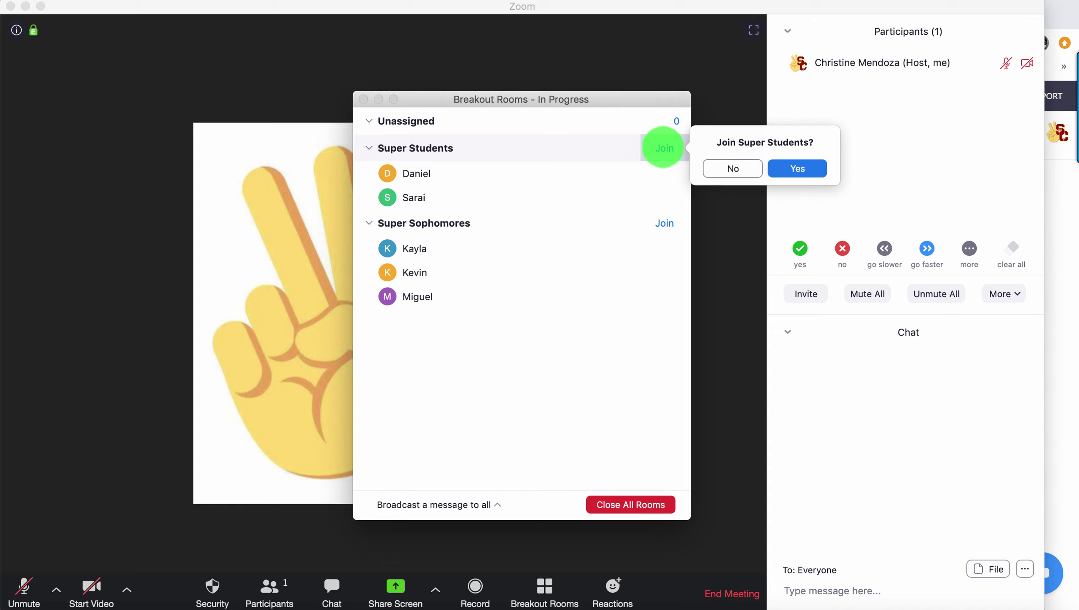
click(797, 168)
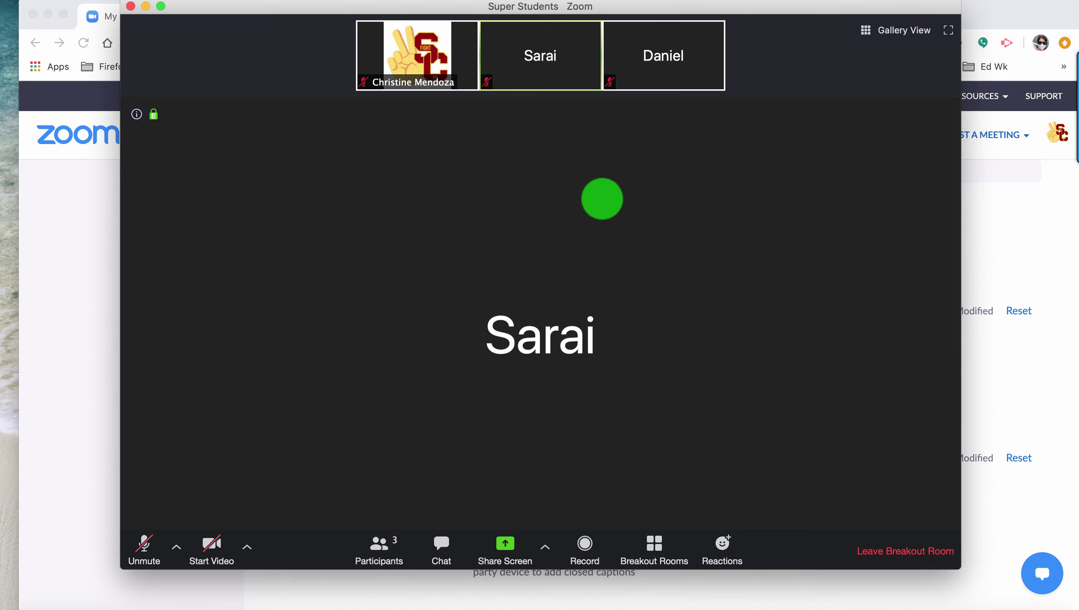
mouse_move(378, 51)
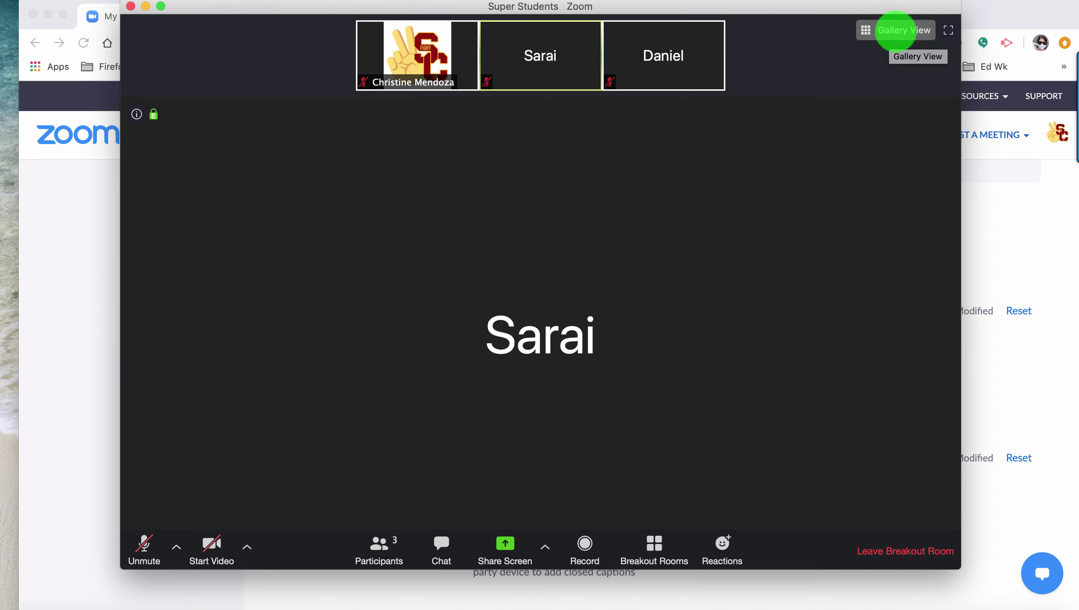
click(891, 29)
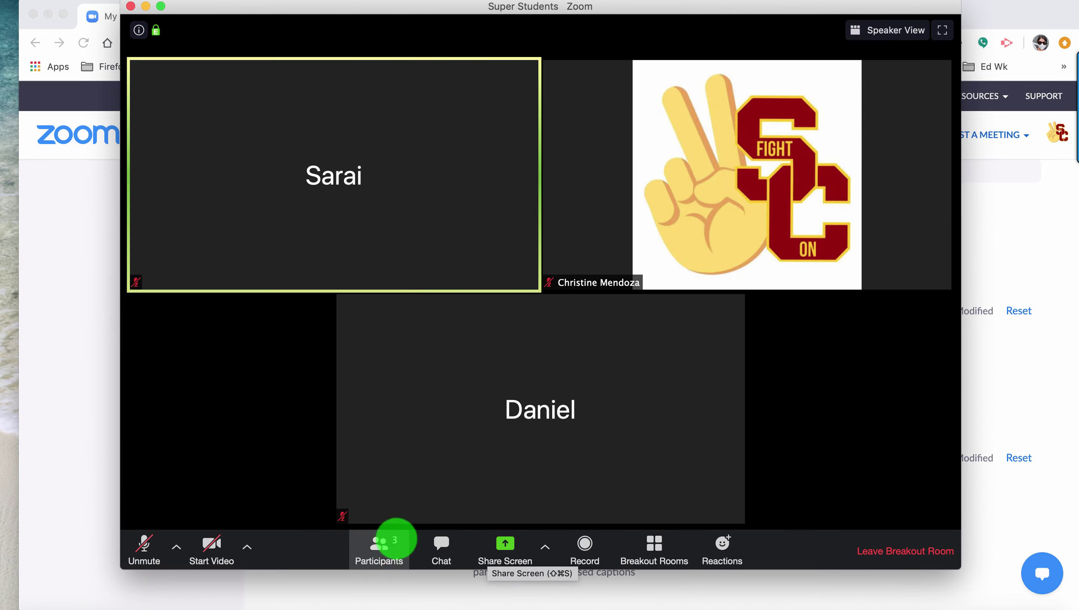
Step: Open the Participants and Chat panels inside Super Students
click(367, 548)
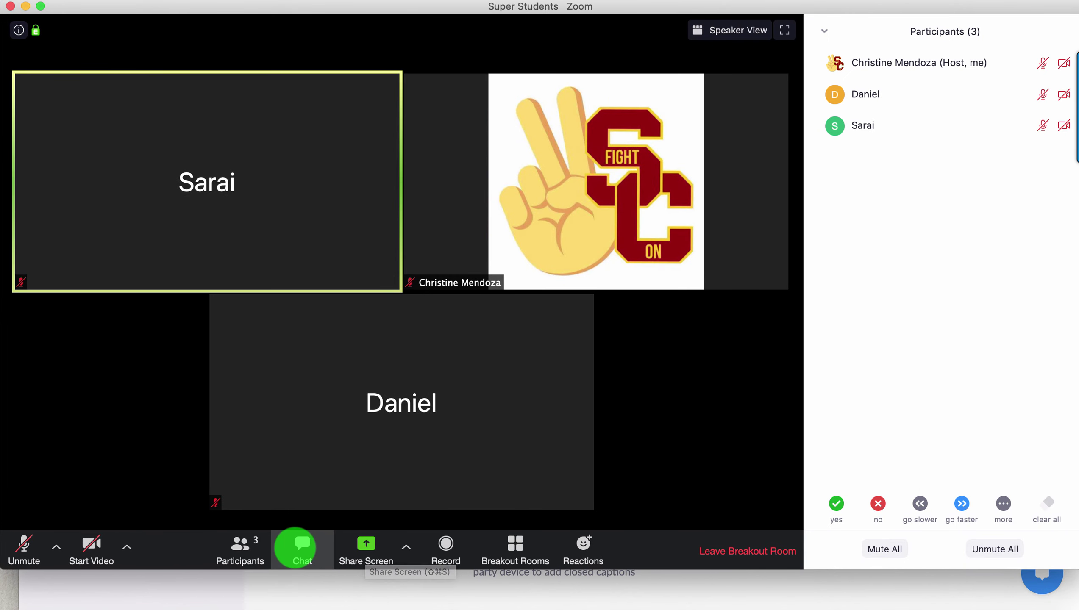
click(300, 547)
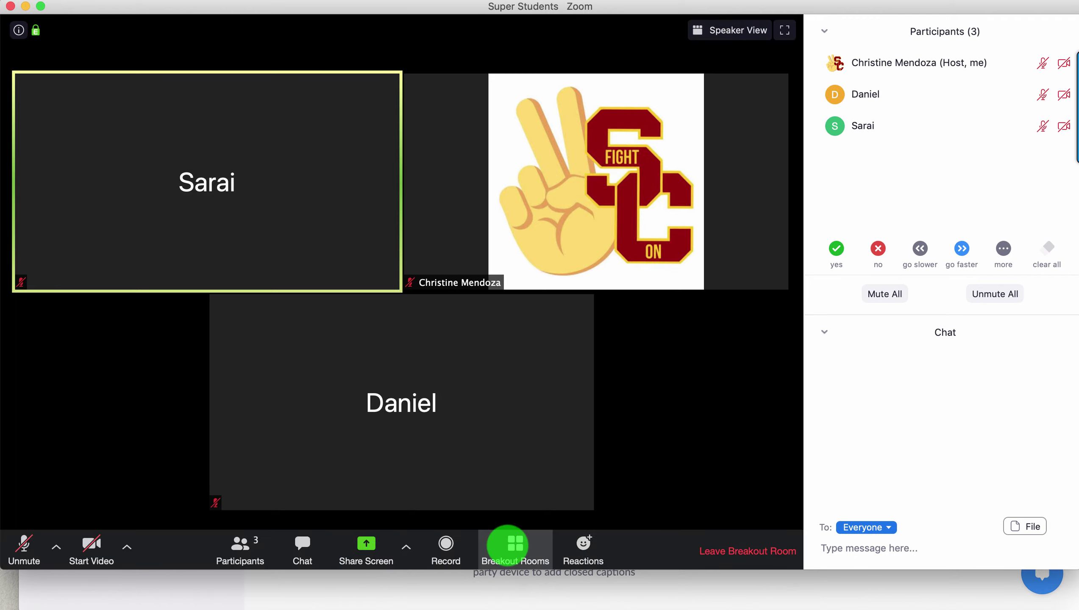
Step: Leave Super Students and join Super Sophomores from the breakout room overview
click(513, 544)
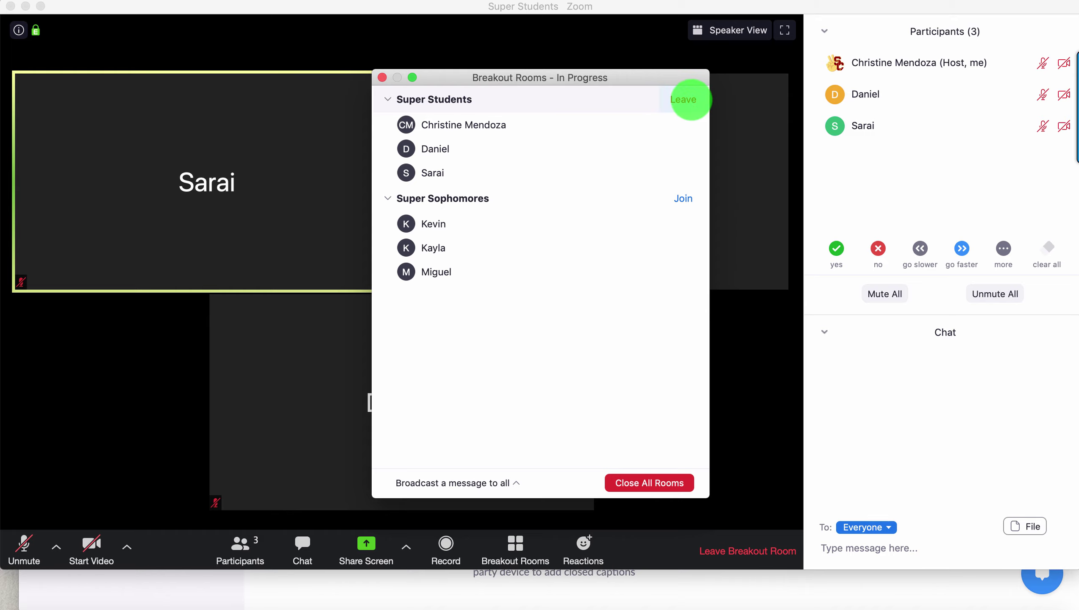
mouse_move(663, 214)
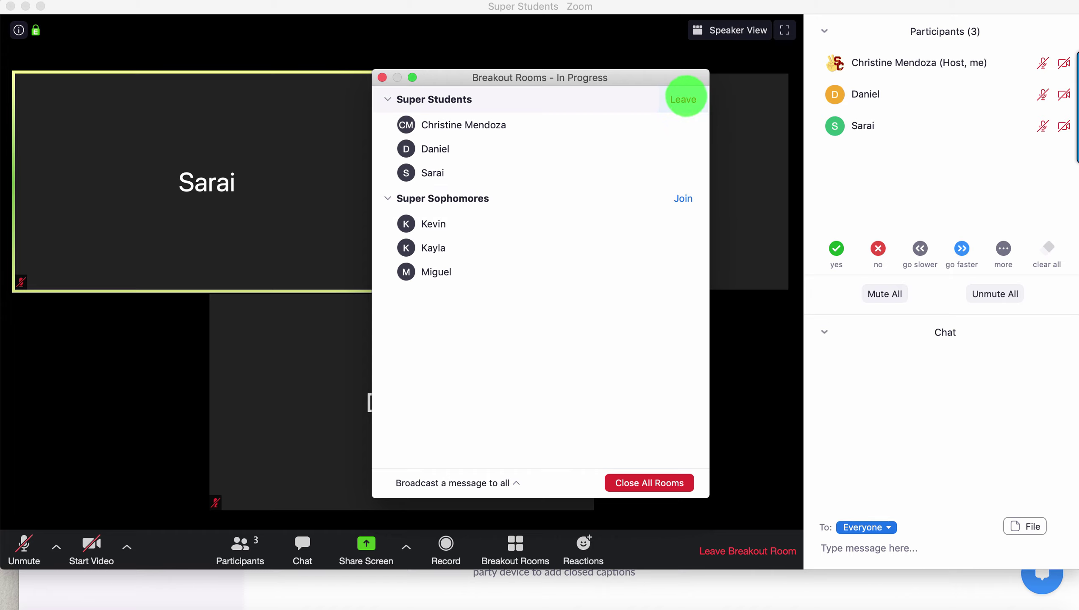
click(686, 96)
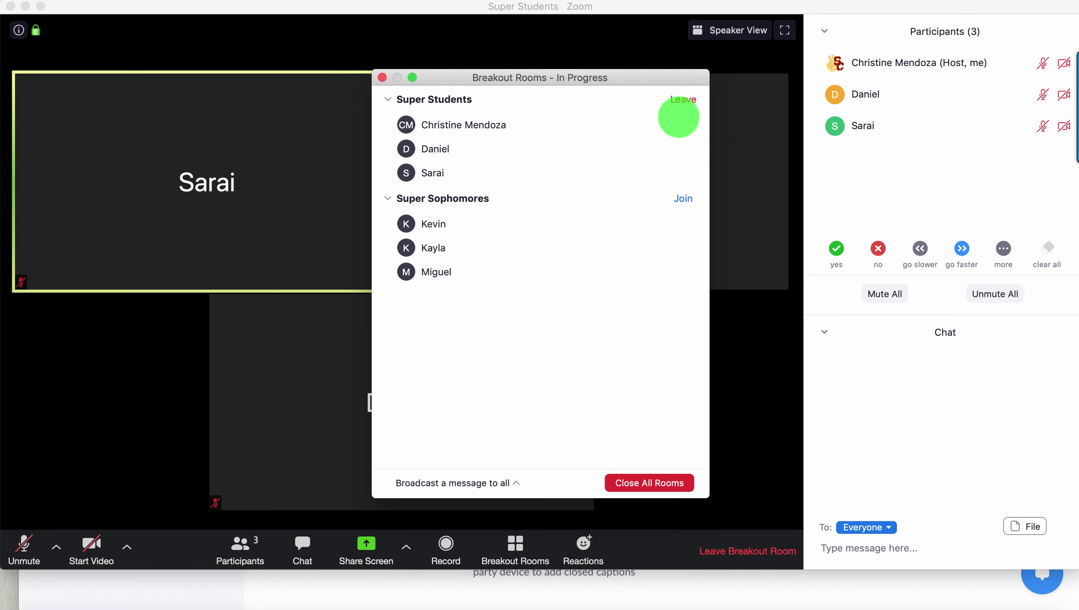
click(684, 196)
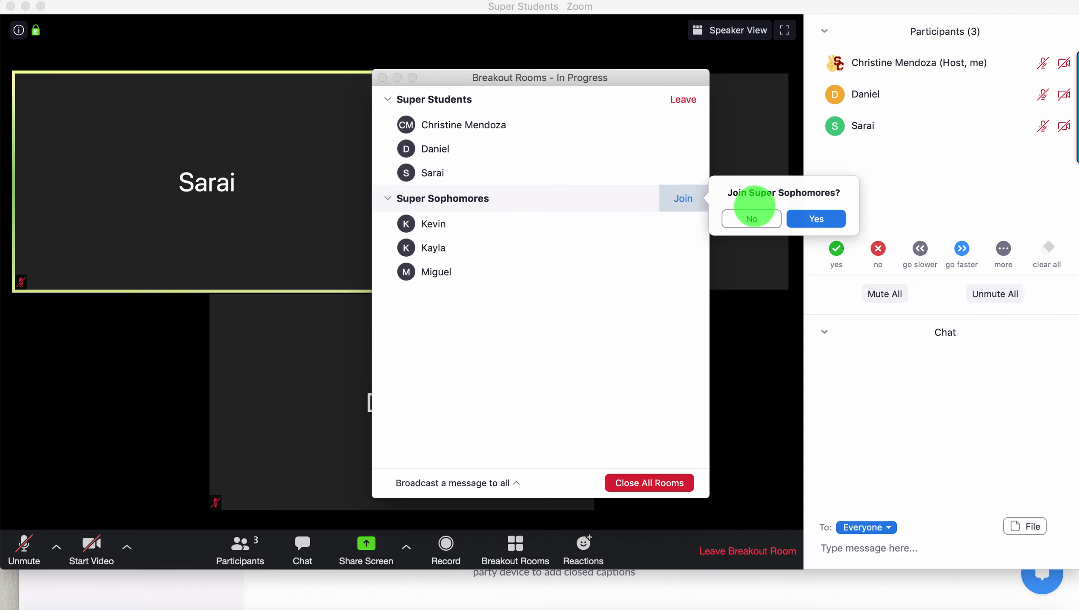
click(817, 218)
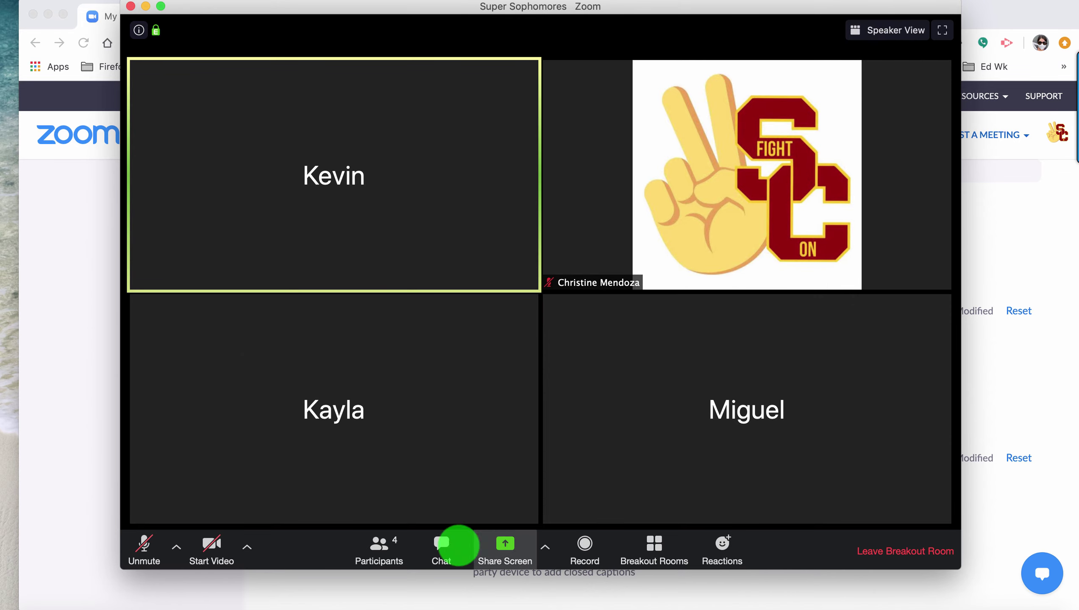
Step: Open the Participants and Chat panels and send 'feedback...' to everyone
click(378, 546)
click(304, 546)
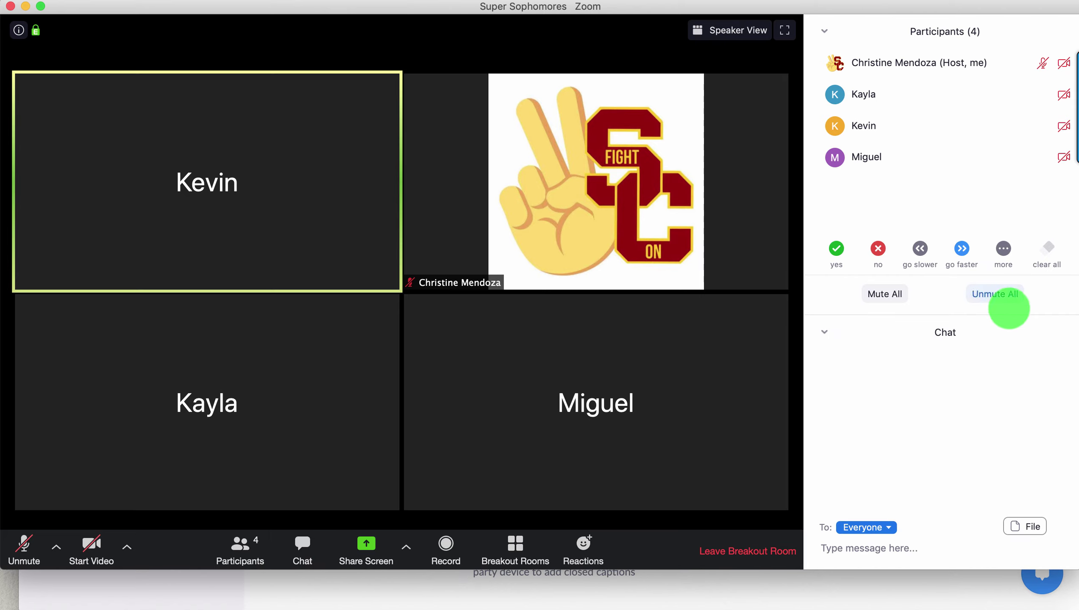
mouse_move(646, 346)
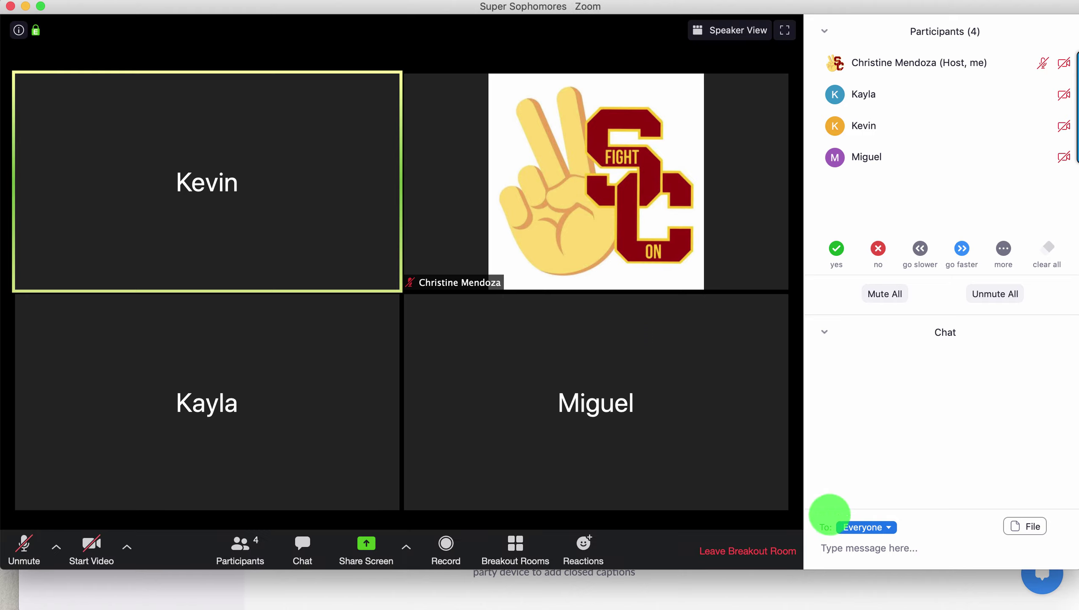
text(fe)
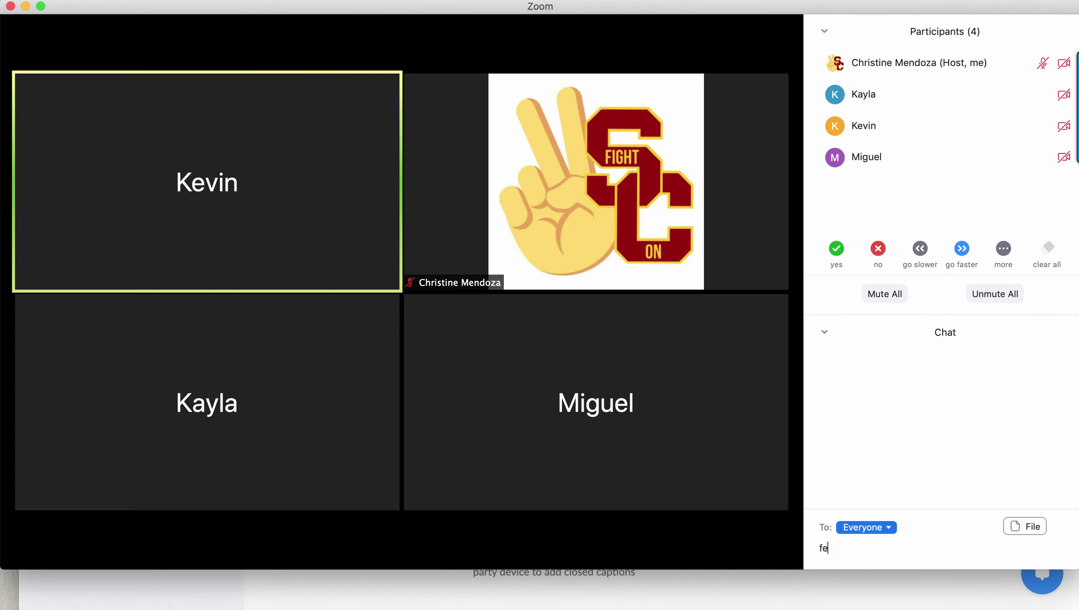
text(edback)
key(BackSpace)
key(BackSpace)
key(BackSpace)
key(BackSpace)
text(back...)
key(Return)
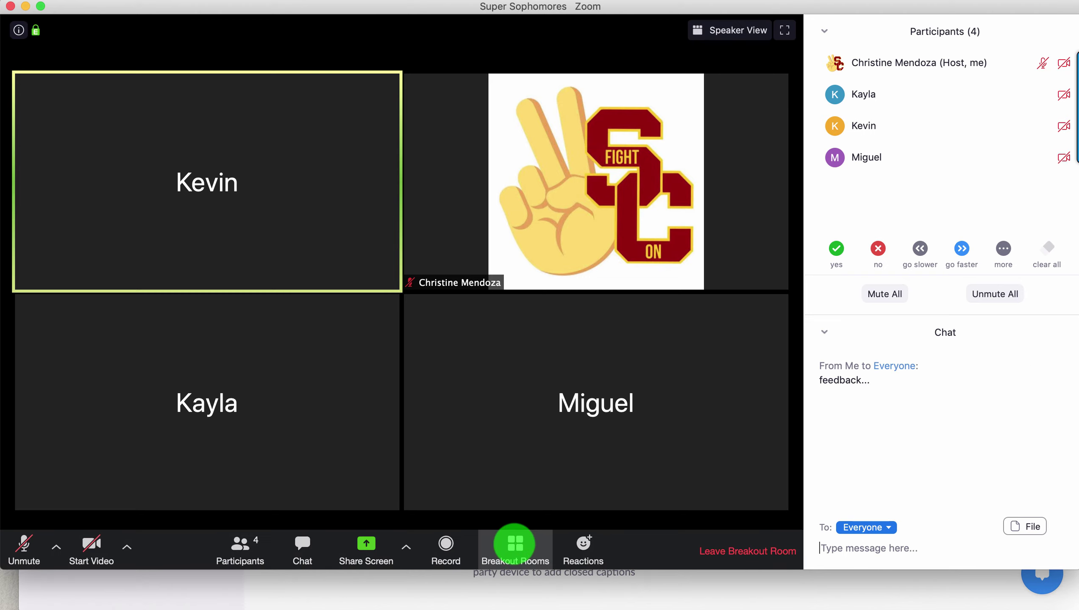
Step: Open, close, and reopen the breakout room overview
click(514, 543)
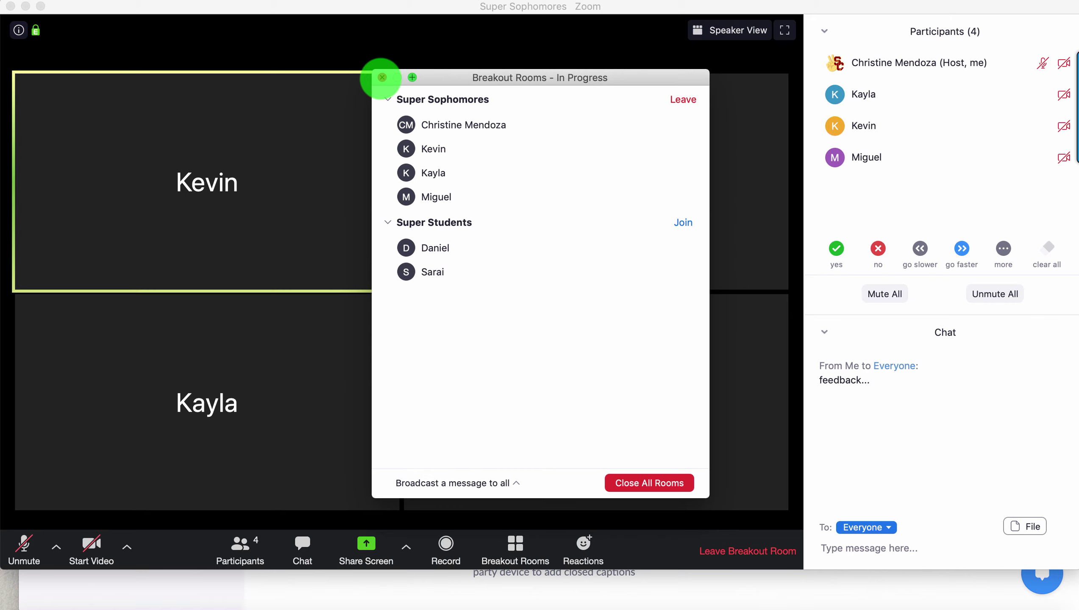
click(382, 77)
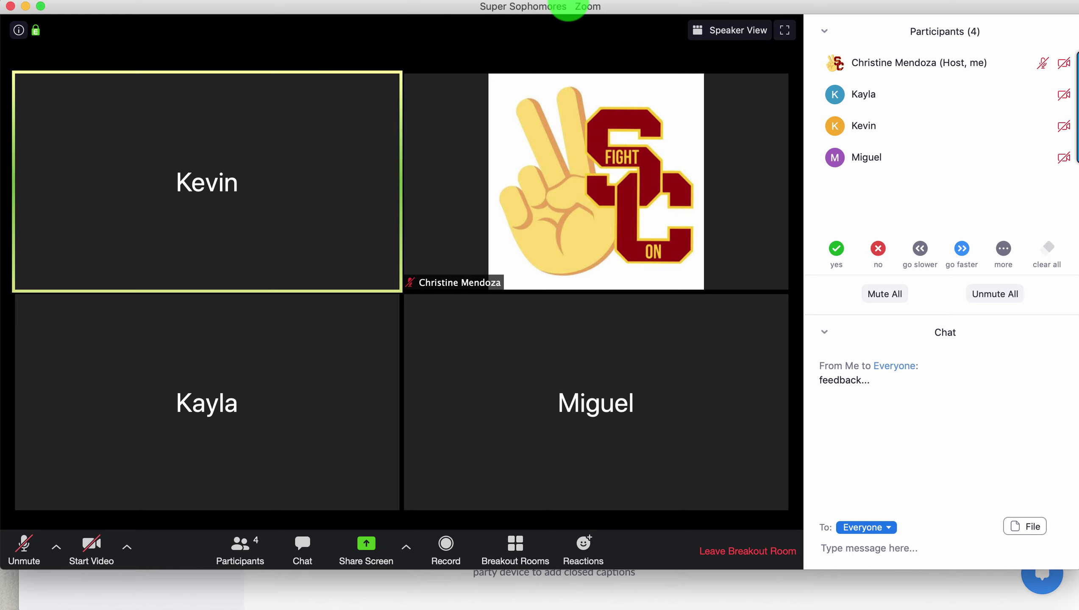
mouse_move(522, 106)
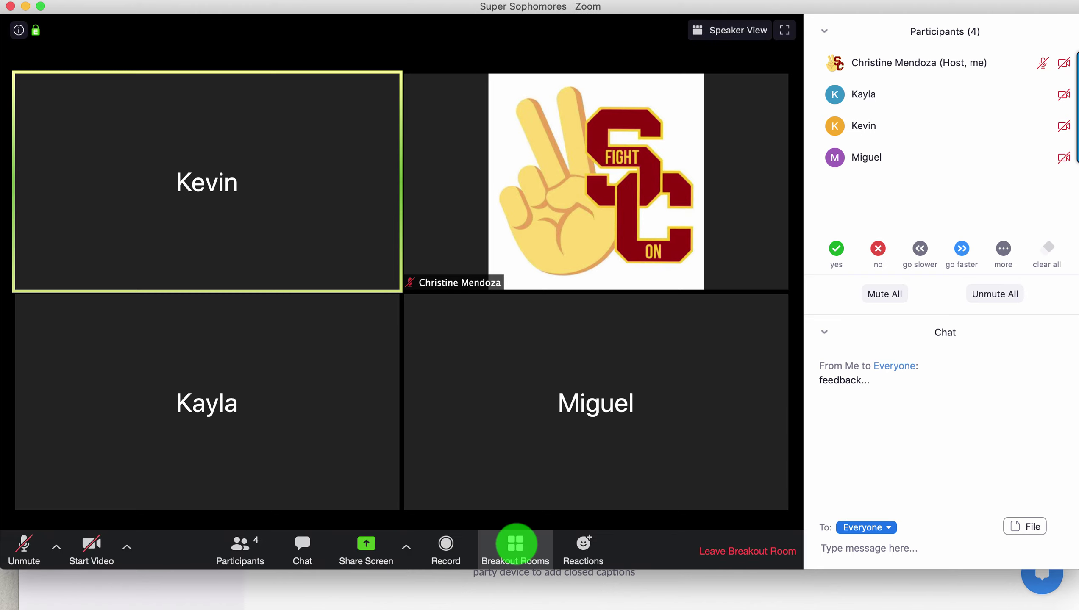
click(514, 545)
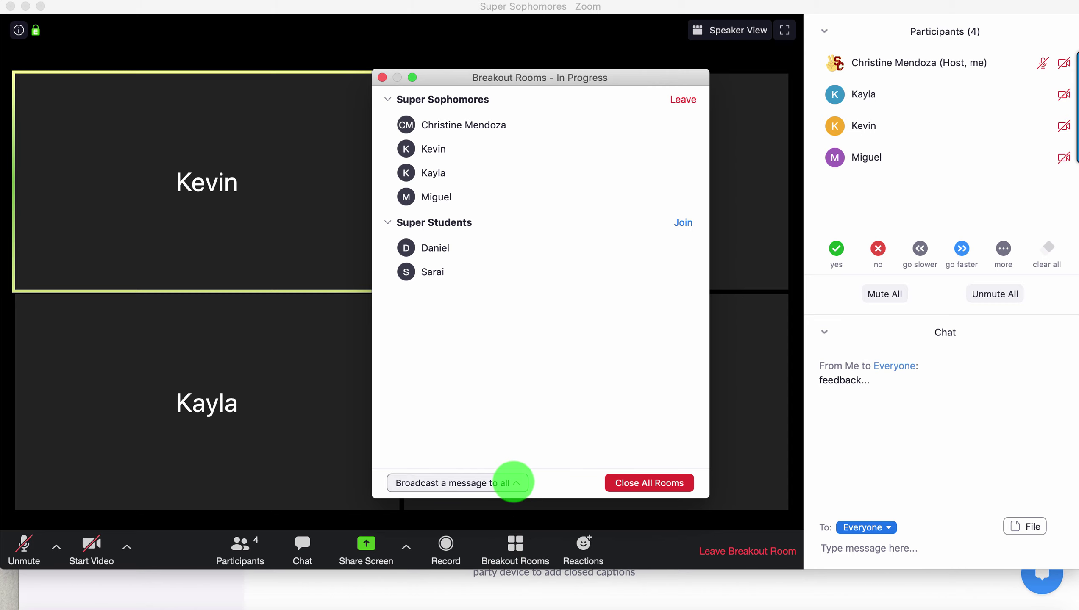
Step: Broadcast 'Everyone should be on question 2.' to all rooms, replacing the 'We have 5 minutes left.' draft
click(514, 481)
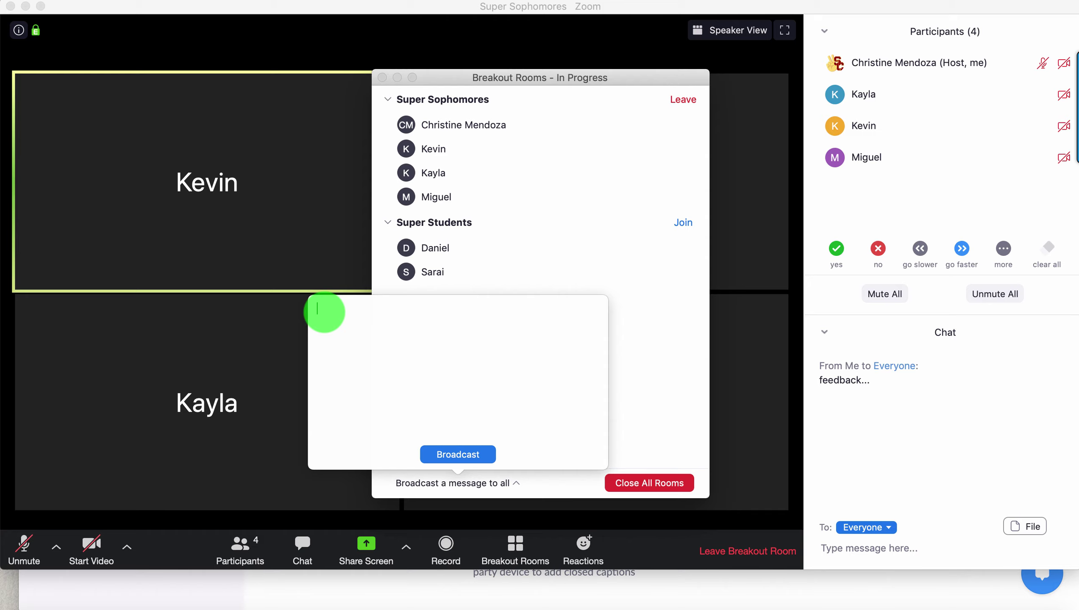
text(We have )
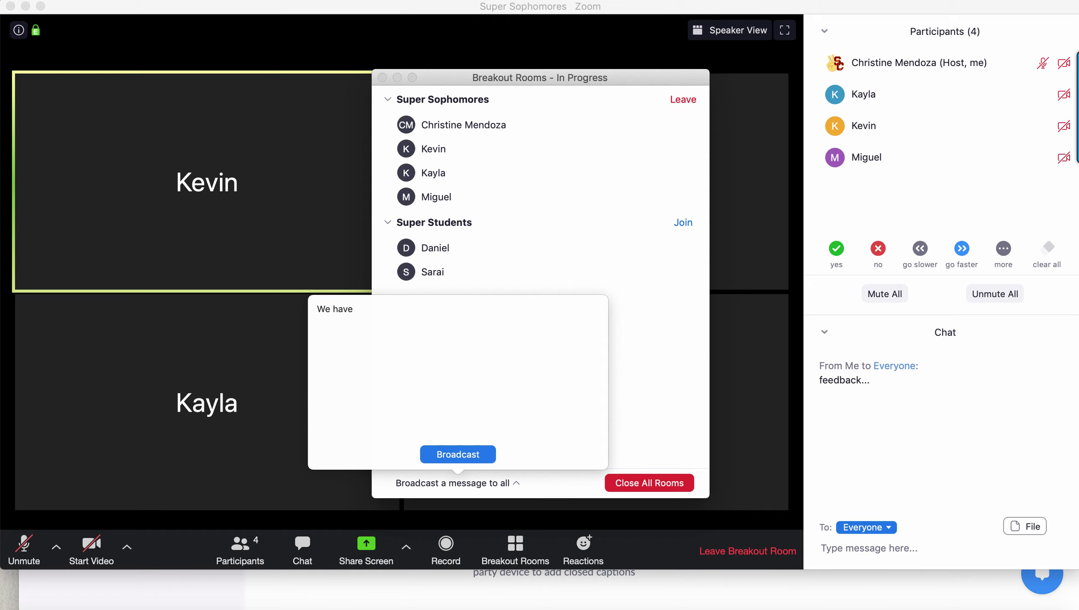
text(5 minutes left.)
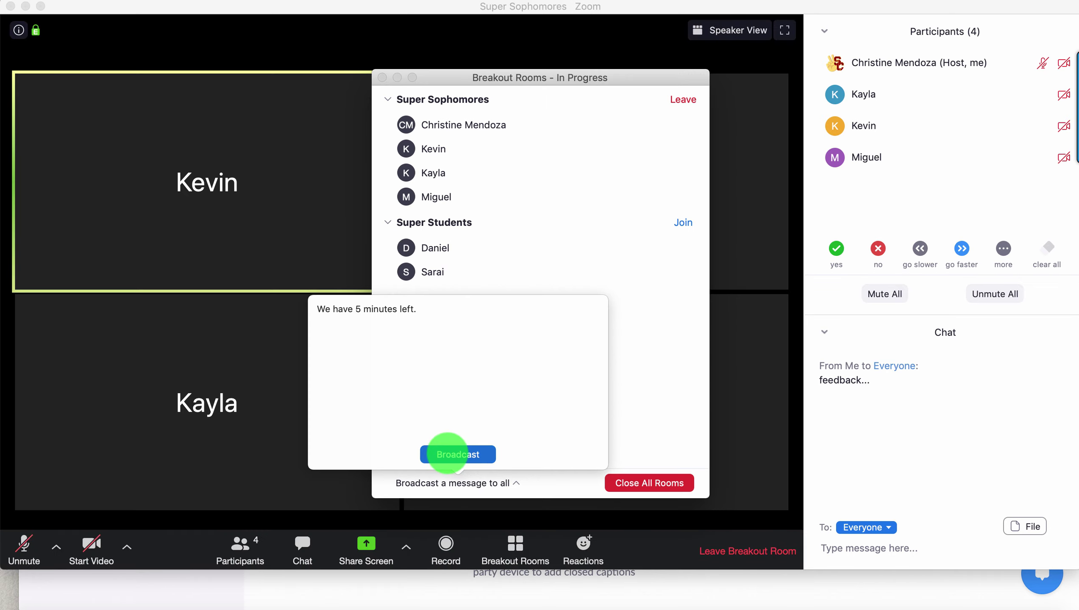
triple_click(362, 311)
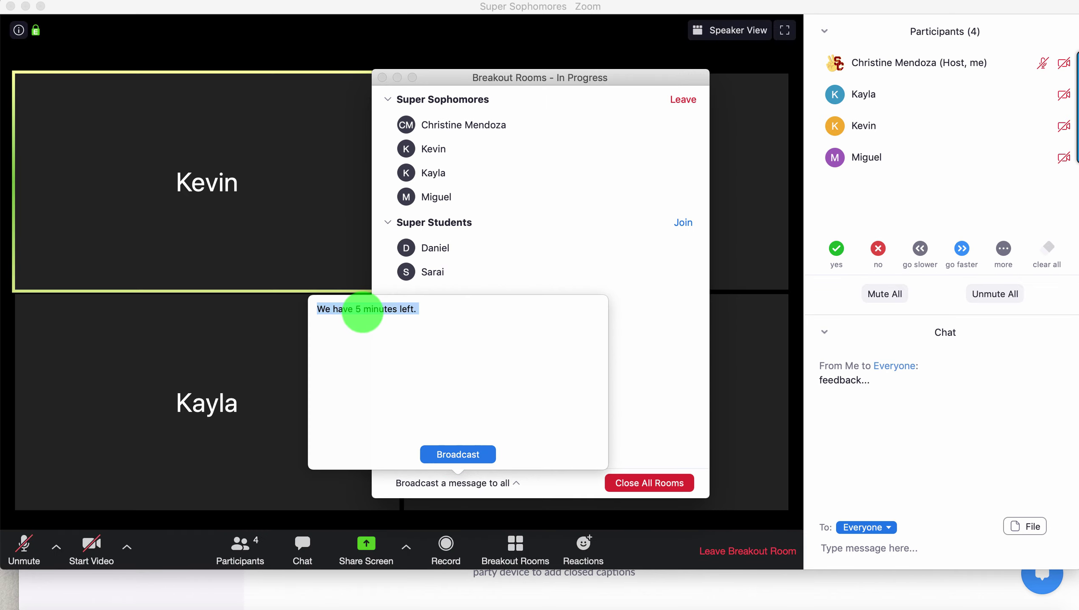
text(Everyone shou)
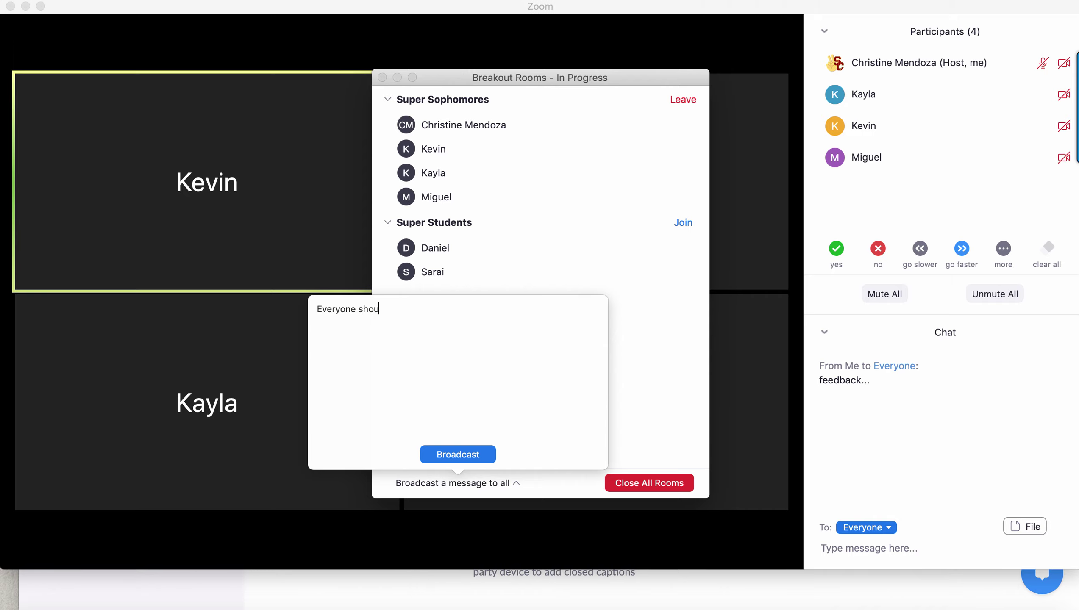
text(ld be on question 2.)
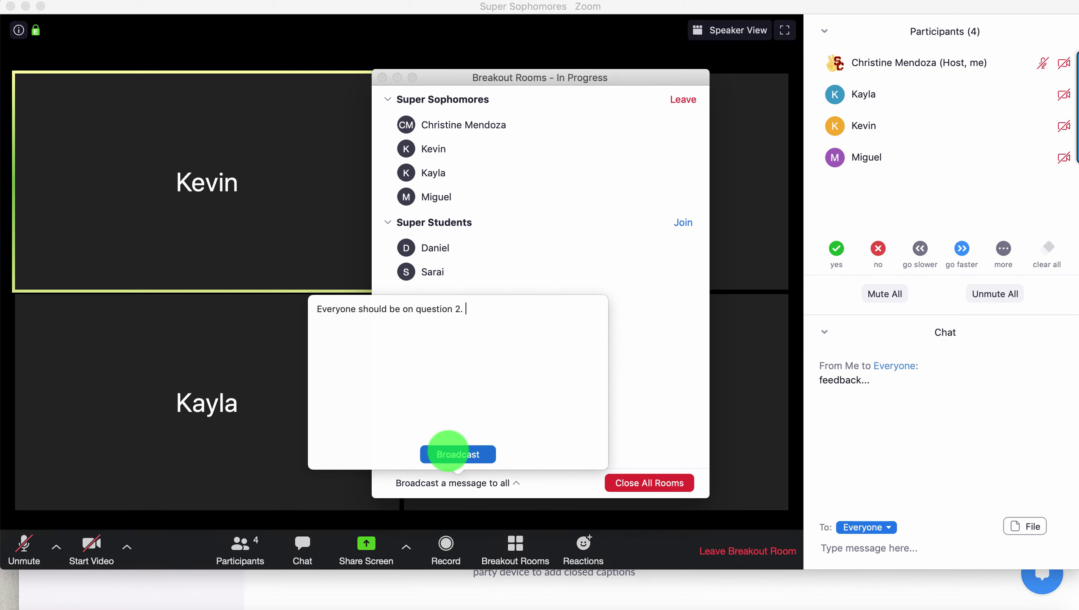
click(448, 453)
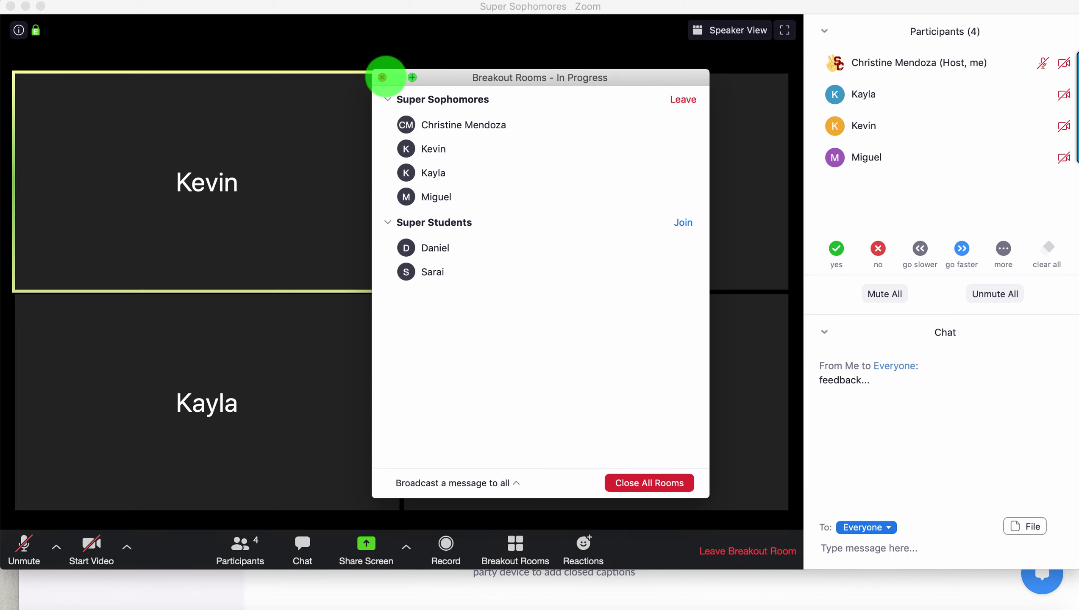
Step: Reopen the Breakout Rooms overview and join the Super Students room as host
click(382, 78)
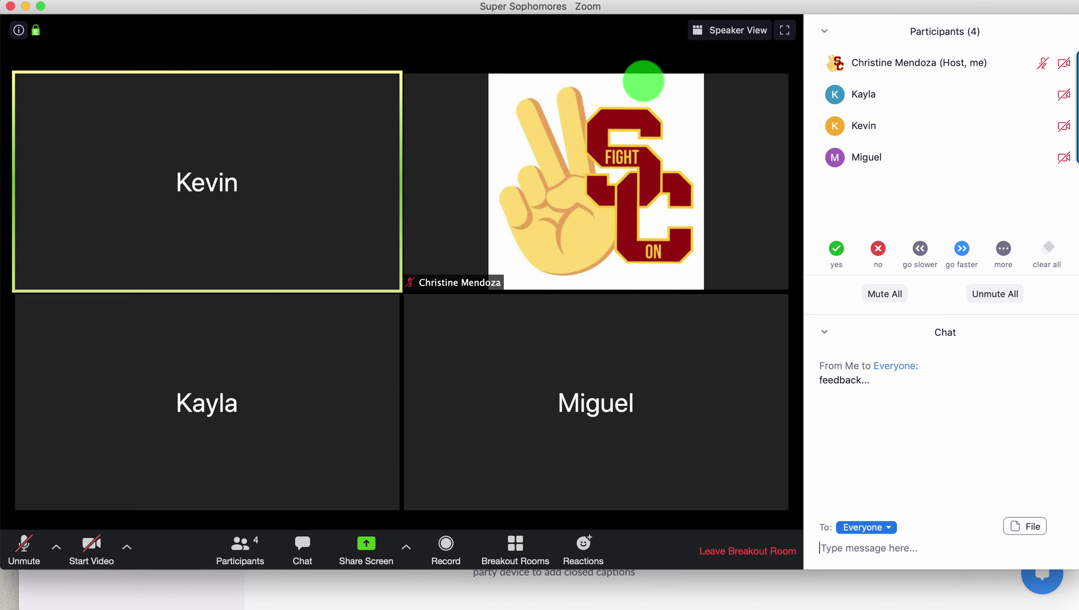
click(514, 545)
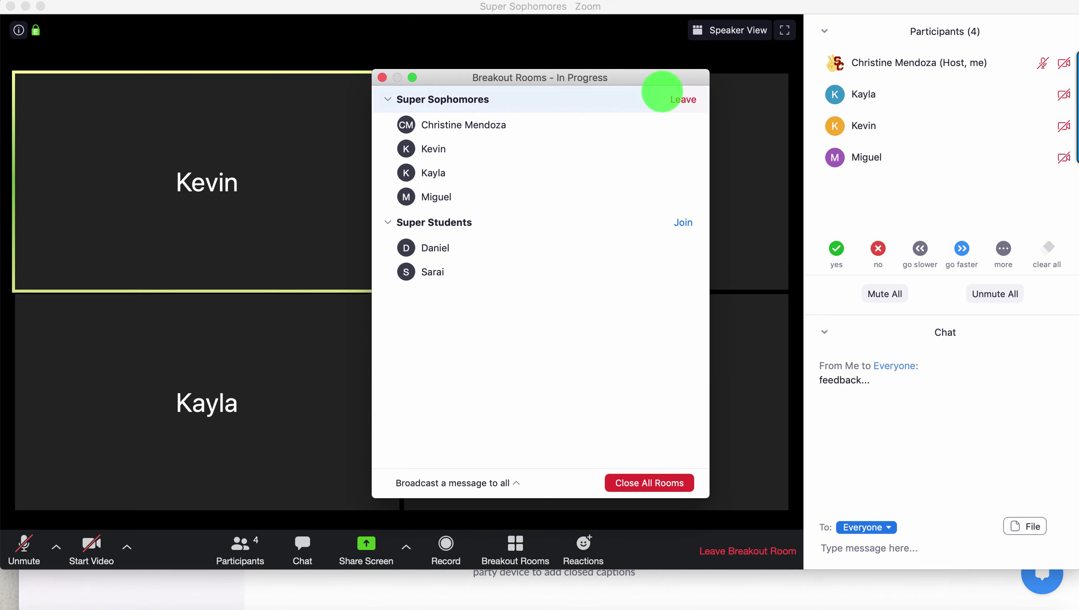
click(683, 222)
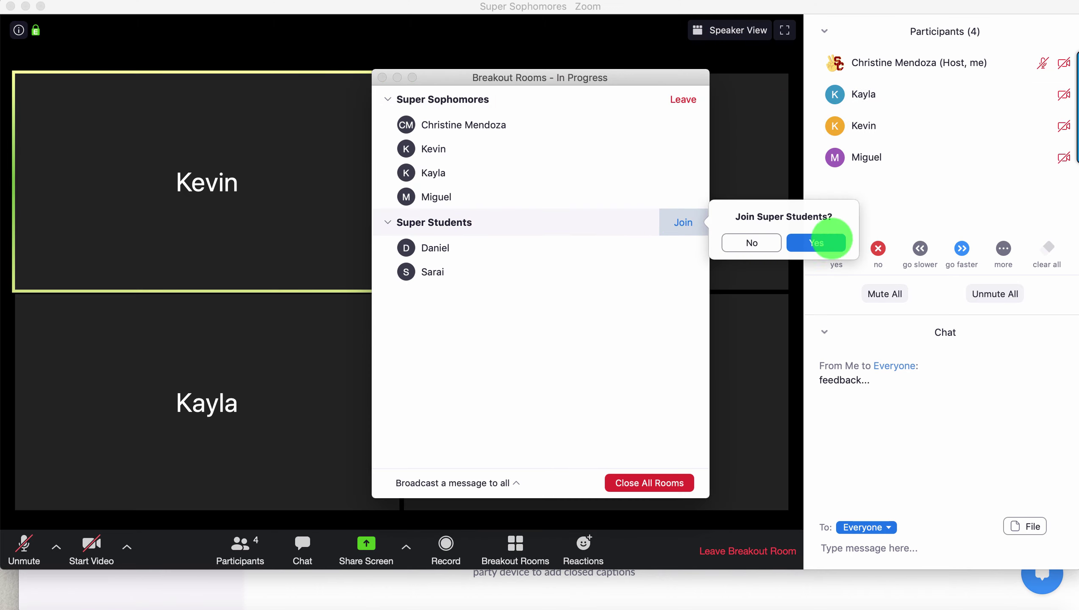
click(828, 242)
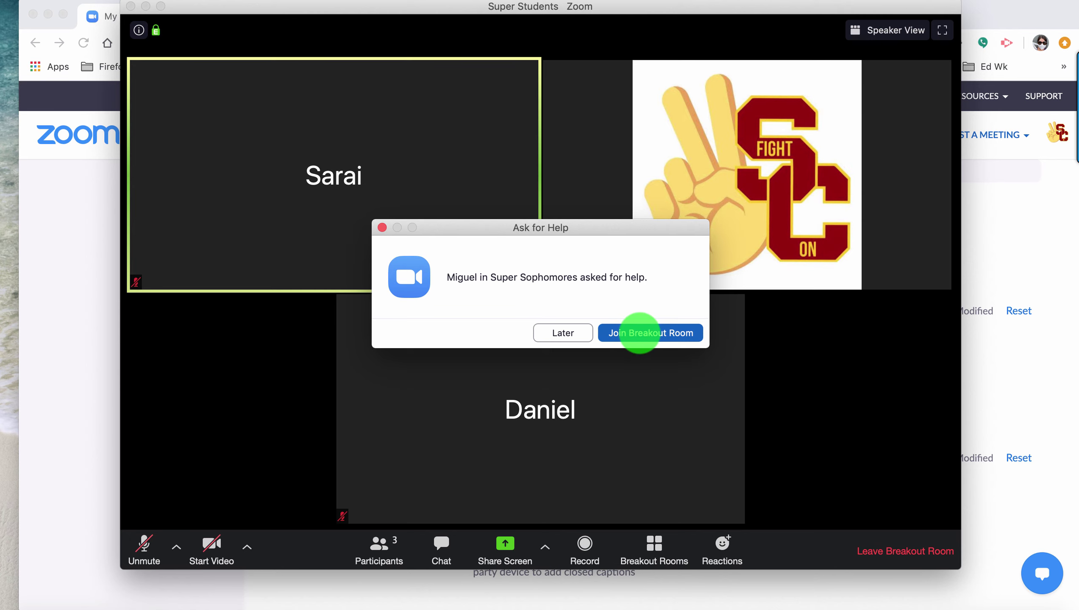
Step: Answer the help request by joining Super Sophomores, then bring up the rooms overview
click(639, 333)
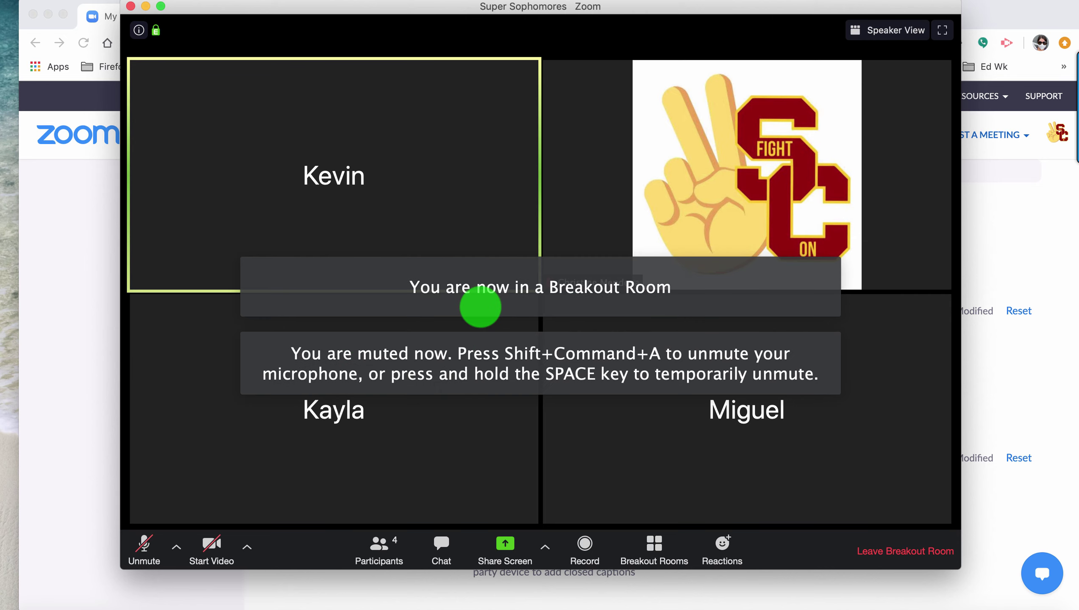
click(653, 545)
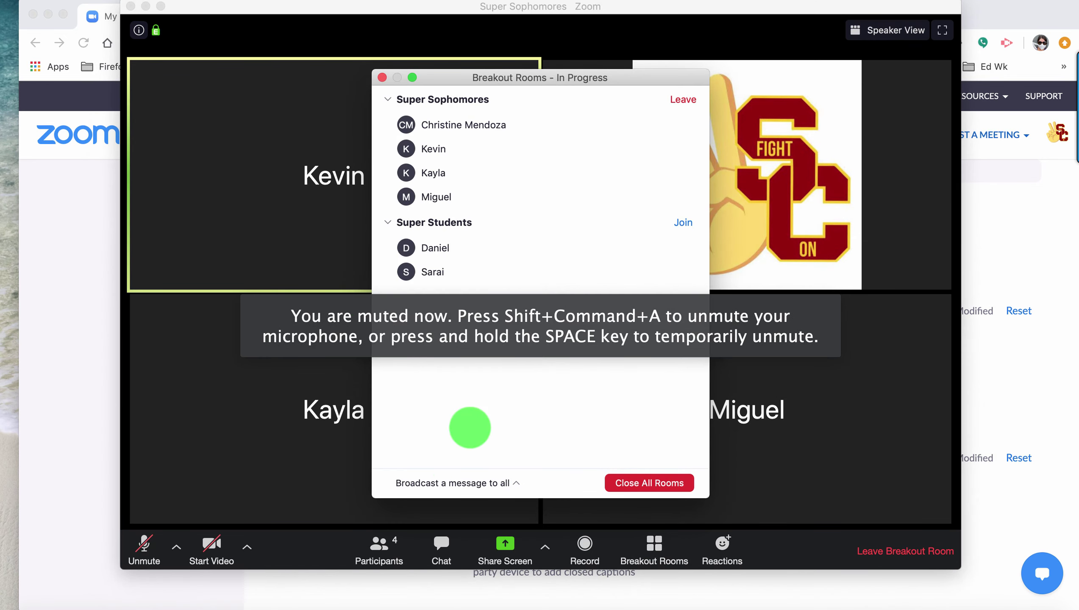
Step: Broadcast 'Going back in 1 minute.' to all rooms and leave Super Sophomores for the main session
click(505, 482)
text(Going back in 1 minute.)
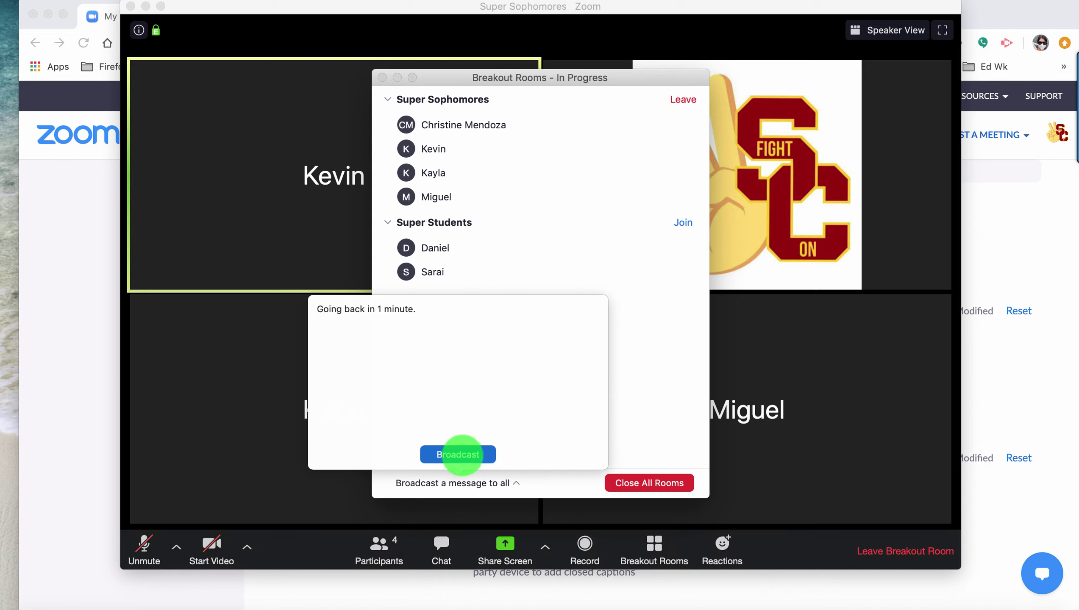
click(447, 453)
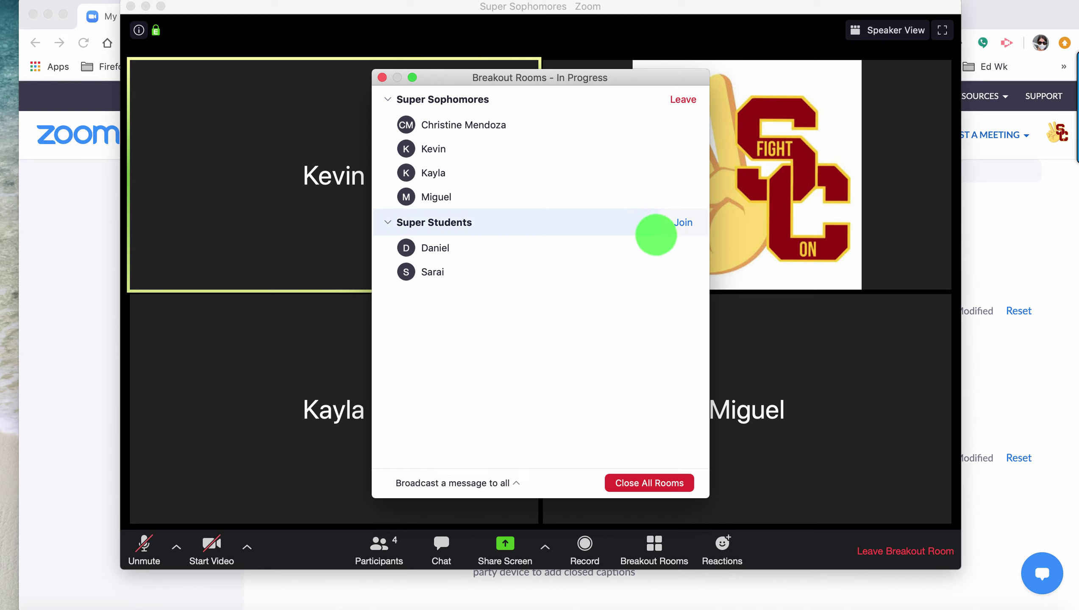
click(682, 99)
click(816, 120)
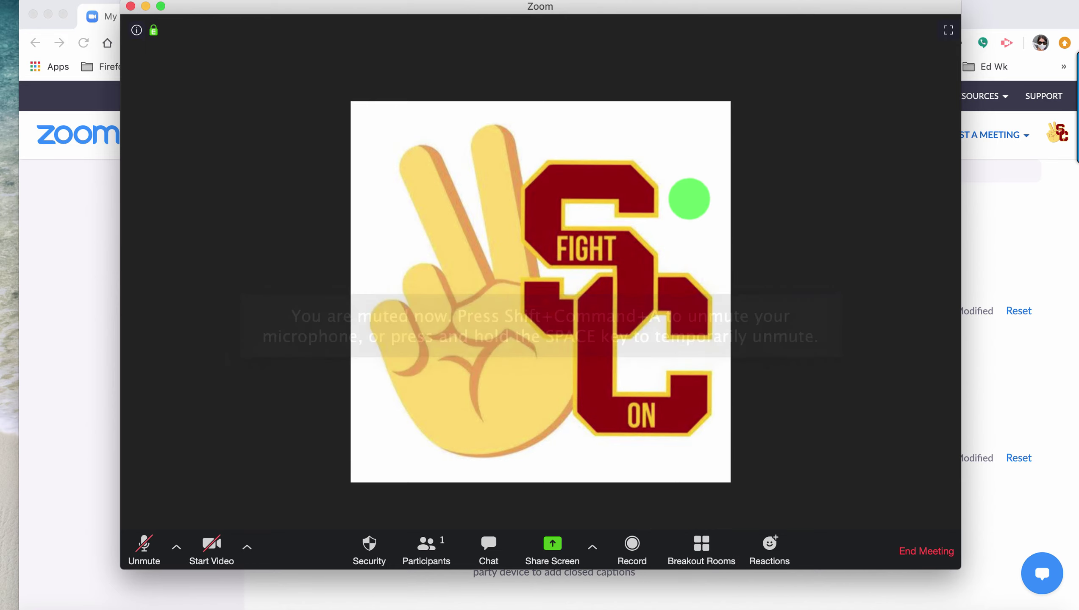
Step: Show the participants panel and meeting chat beside the video, then reopen the rooms overview
click(427, 552)
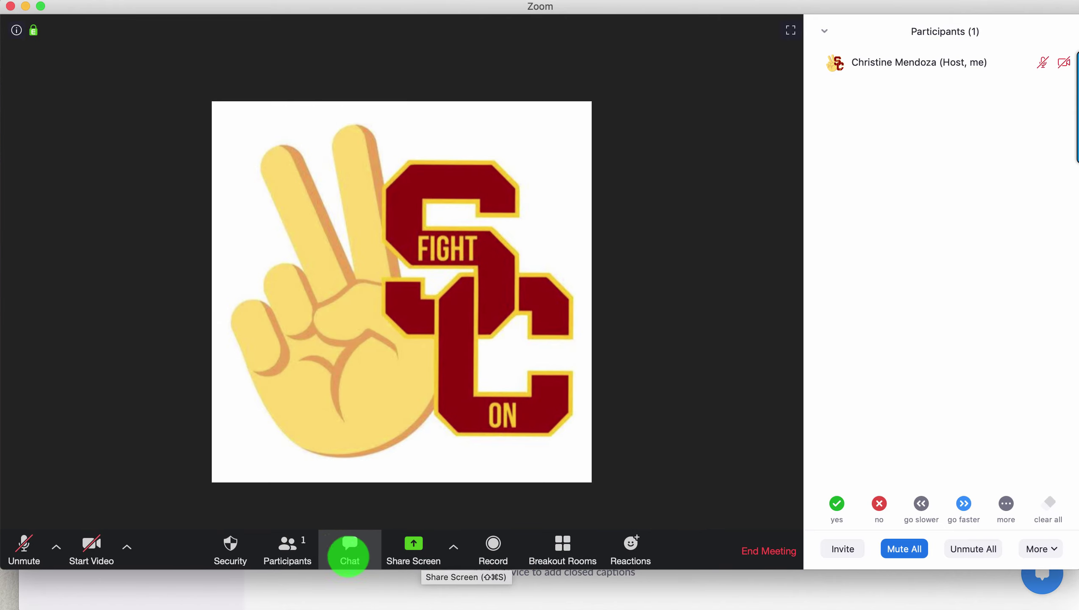
click(349, 551)
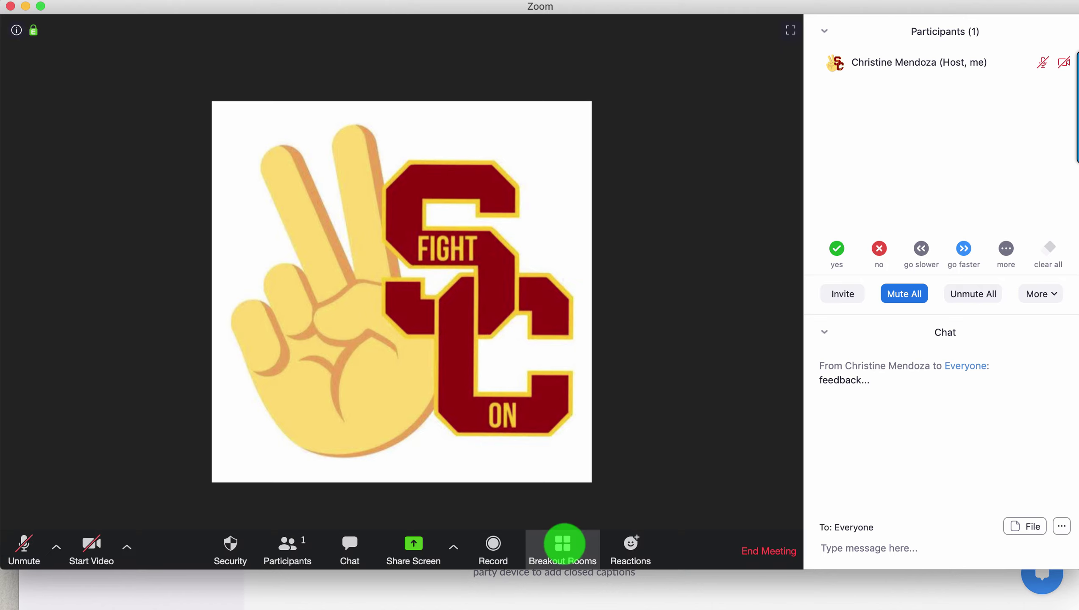
click(563, 544)
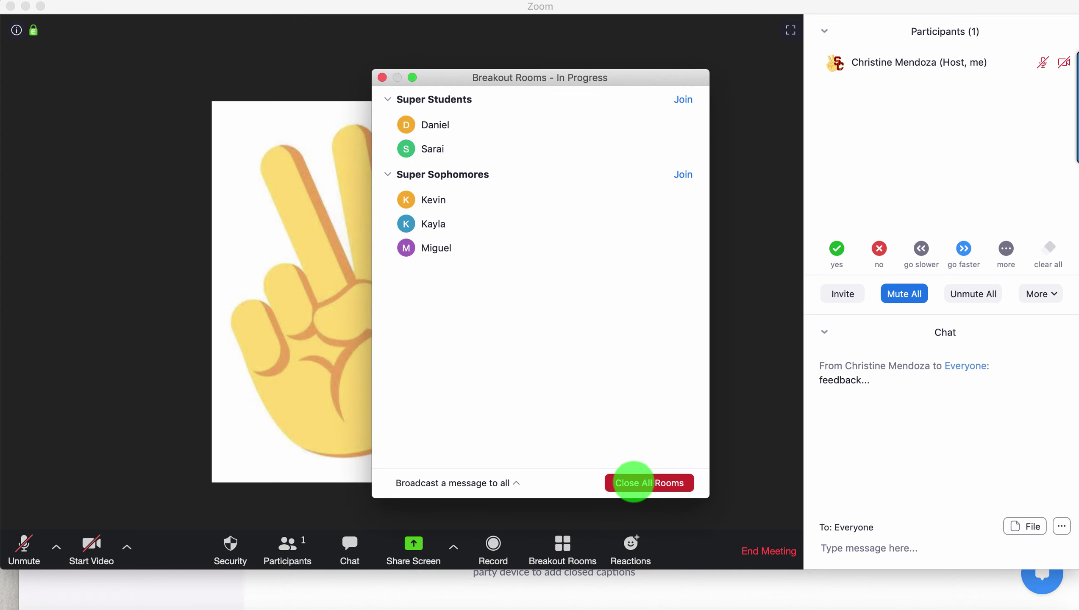
Step: Close all breakout rooms and move the Breakout Rooms window aside during the countdown
click(633, 482)
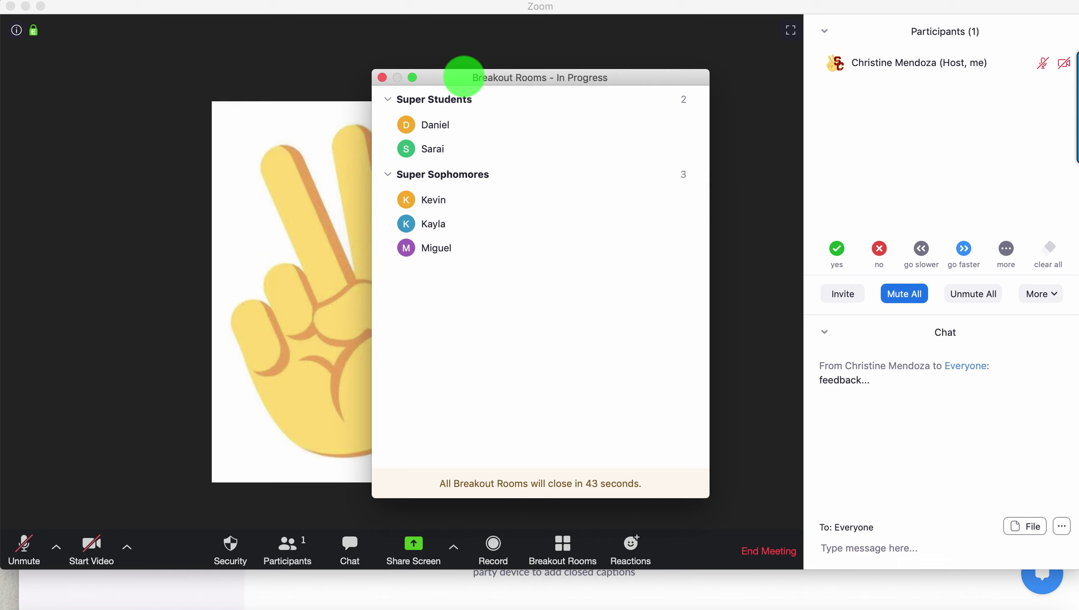
drag(464, 78, 824, 114)
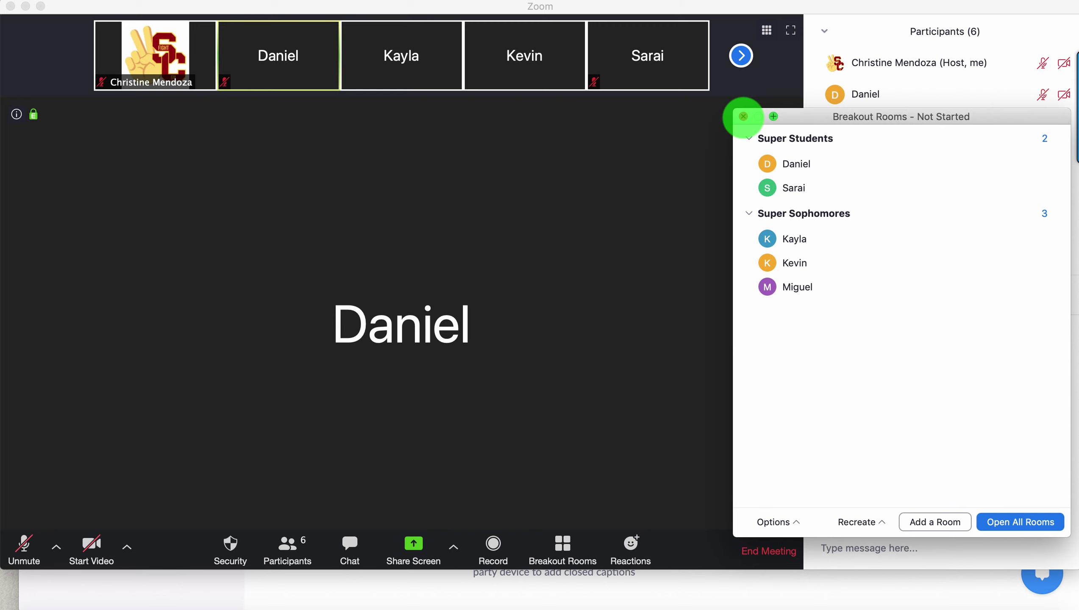
Step: Close the rooms window and switch to Gallery View showing all six participants
click(743, 116)
click(765, 30)
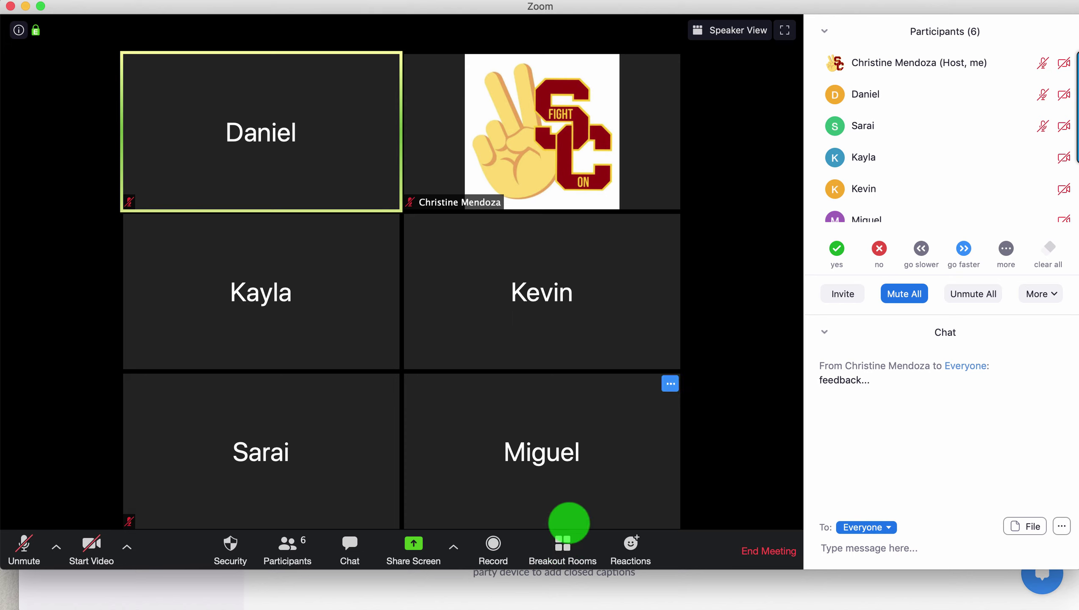
Step: Reopen the breakout rooms, then close all rooms to start the 60-second countdown
click(561, 543)
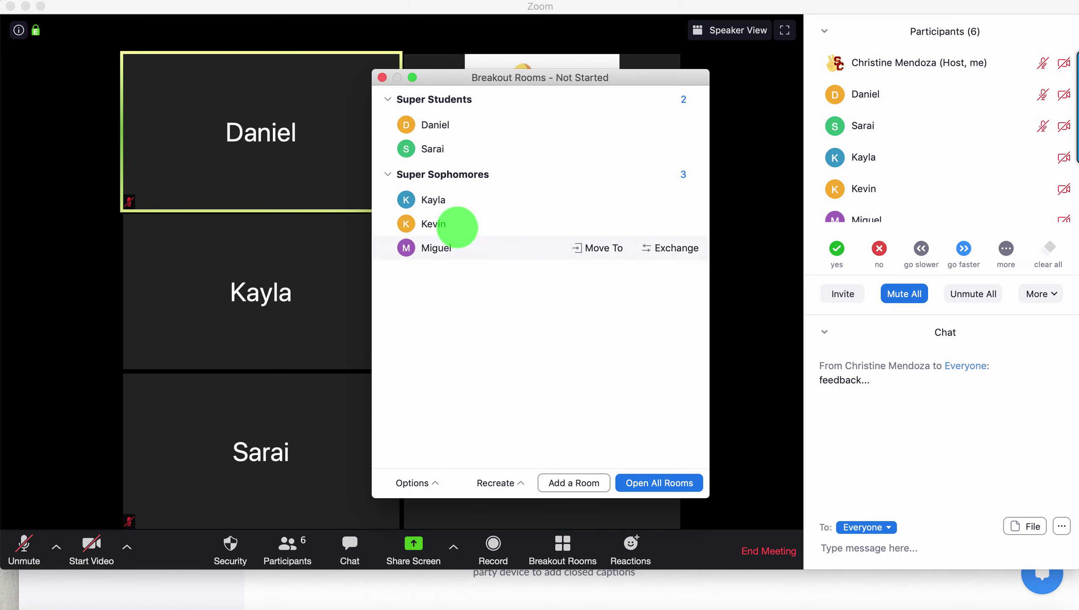
click(647, 484)
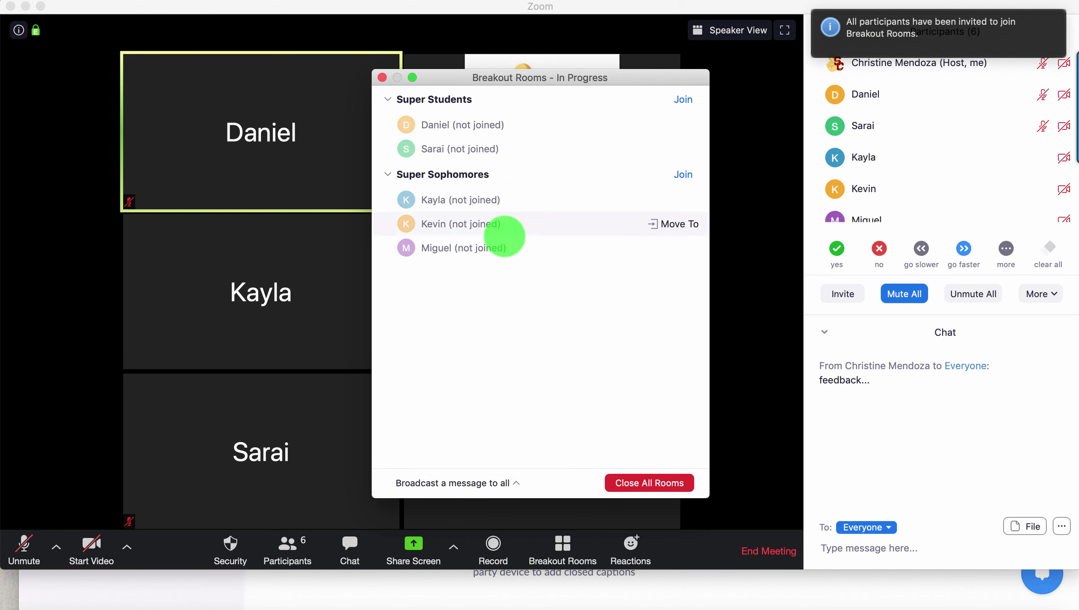
click(382, 77)
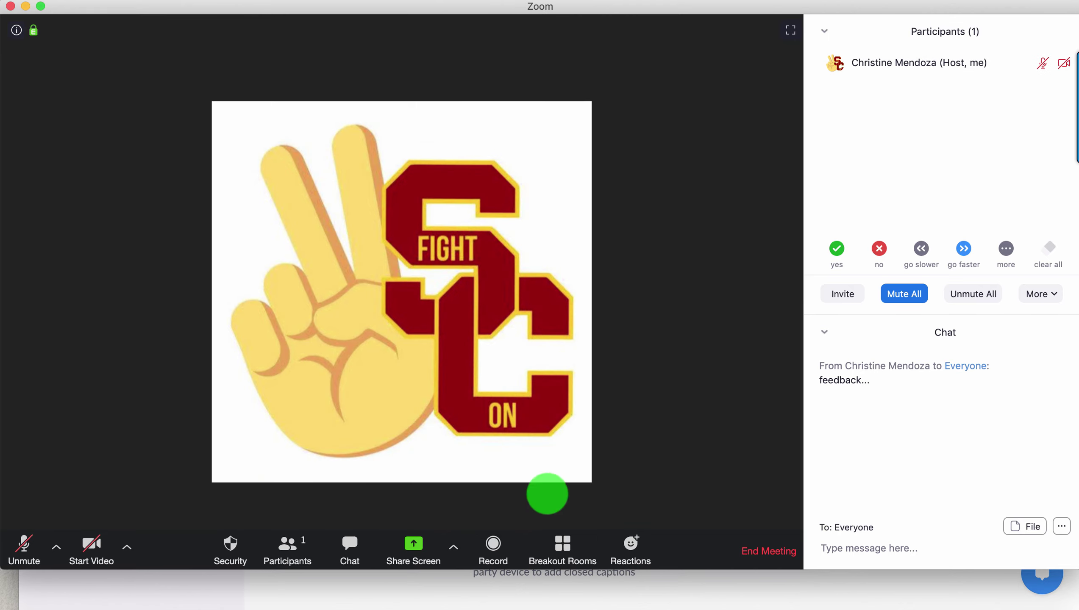
click(559, 546)
click(633, 482)
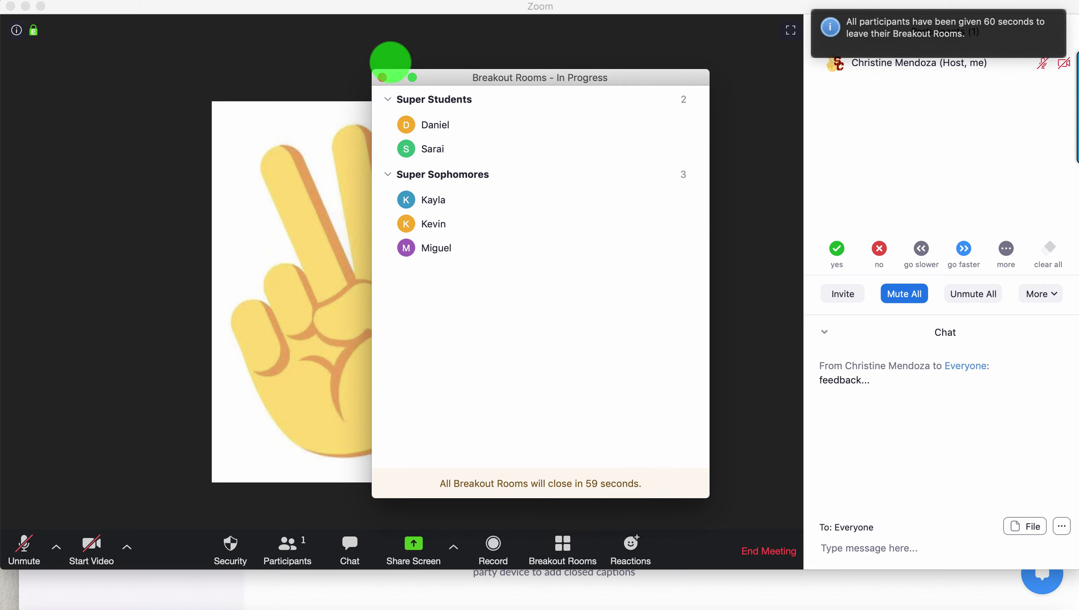
Step: Dismiss the Breakout Rooms window and drag it aside while the rooms finish closing
click(382, 77)
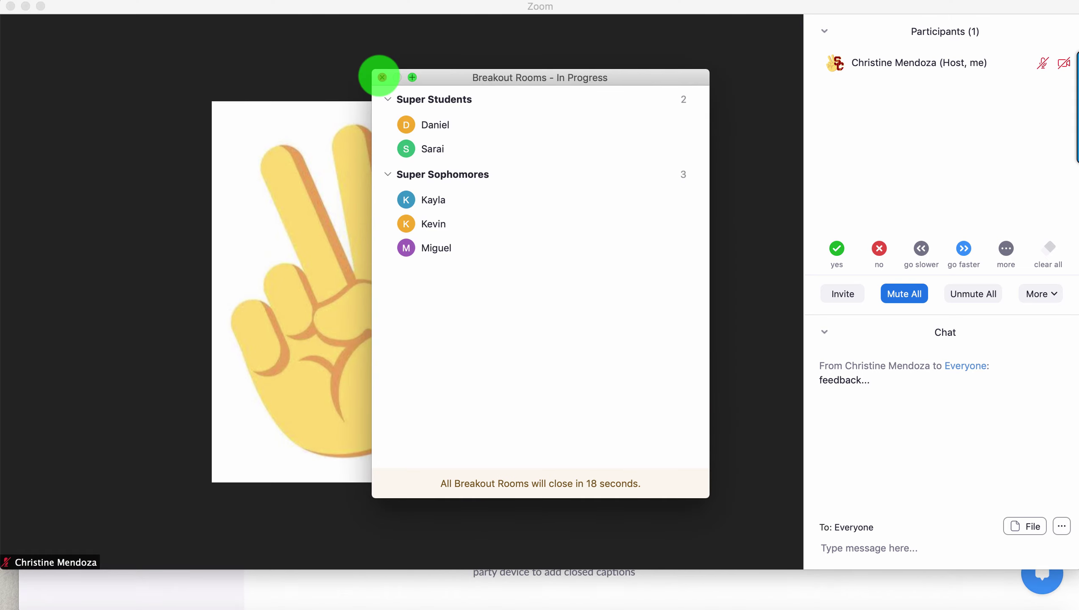
drag(434, 77, 680, 77)
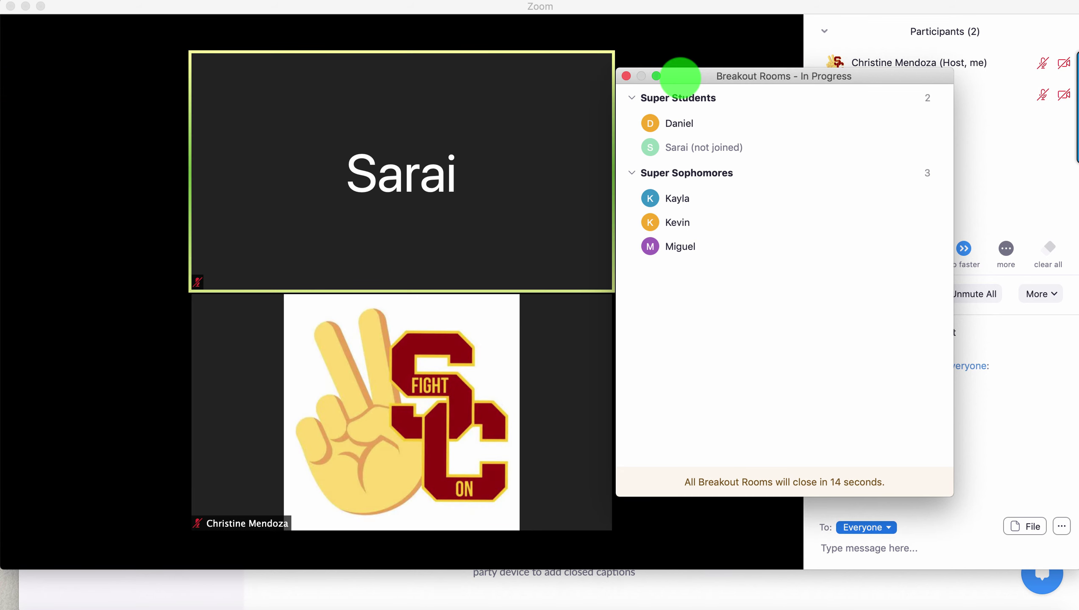
drag(693, 79, 902, 96)
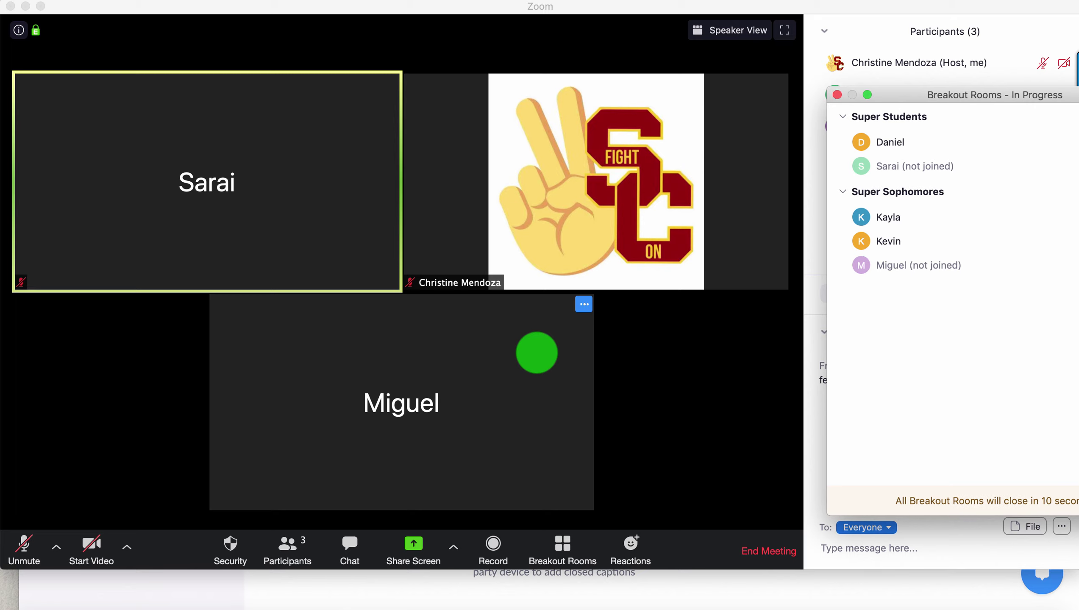
drag(901, 95, 820, 97)
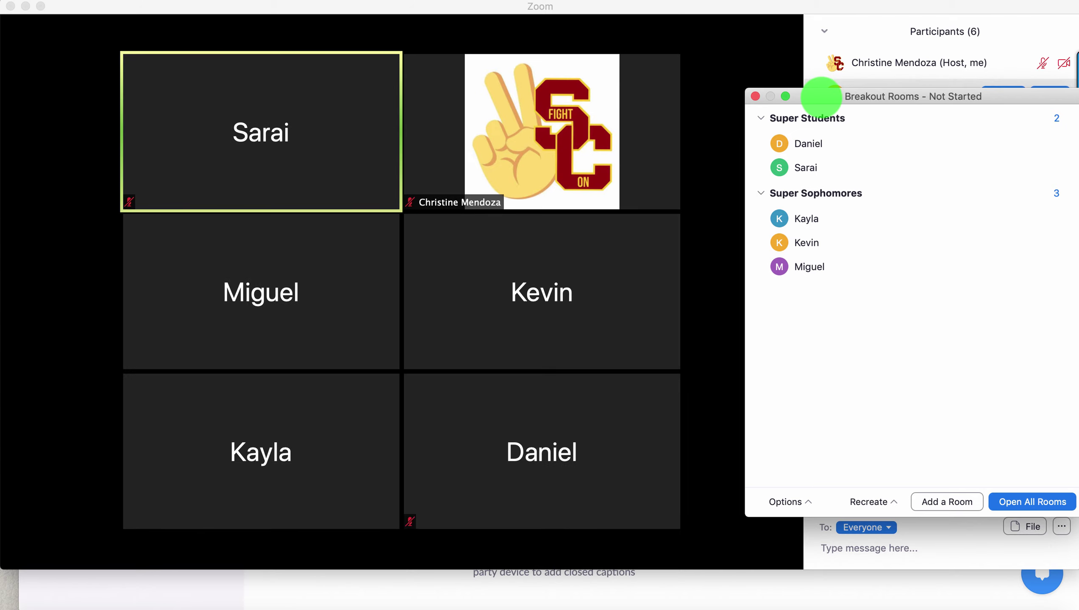
Step: Recreate two automatically assigned rooms, three participants in Room 1 and two in Room 2
drag(820, 97, 705, 66)
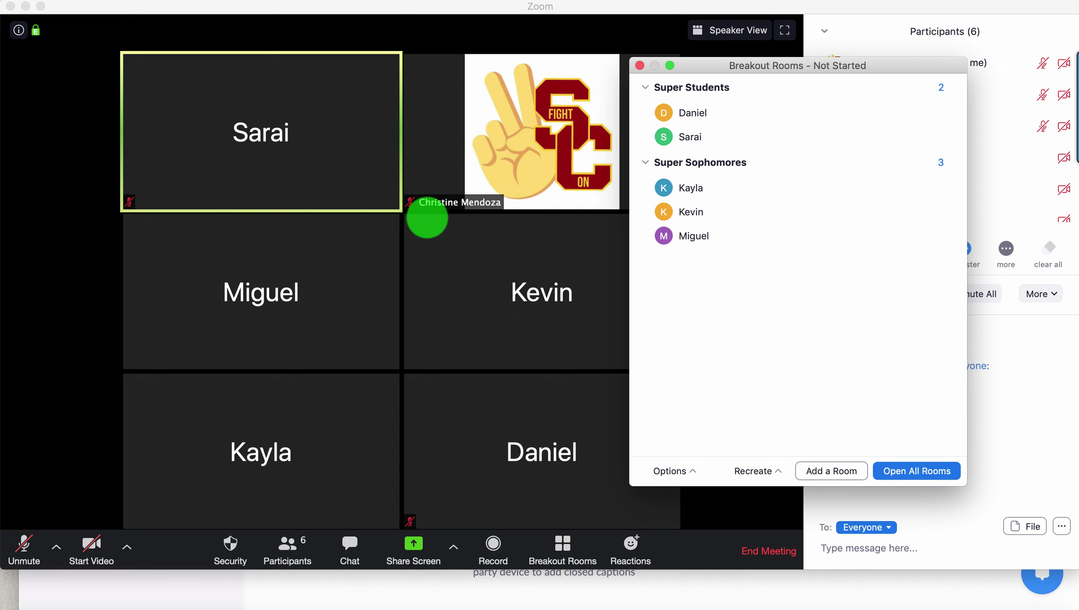
mouse_move(389, 188)
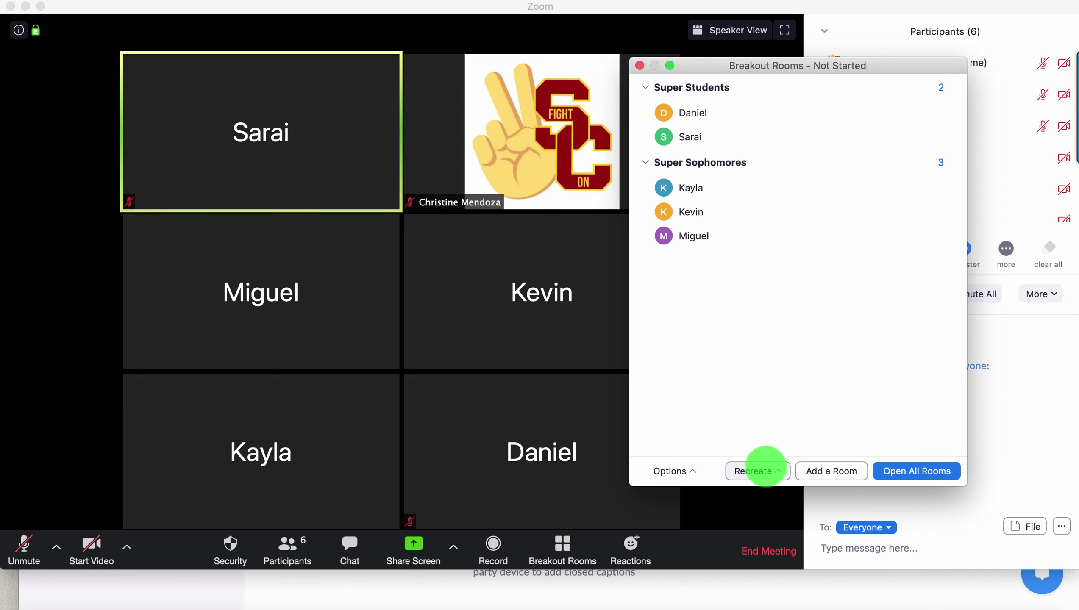
click(765, 471)
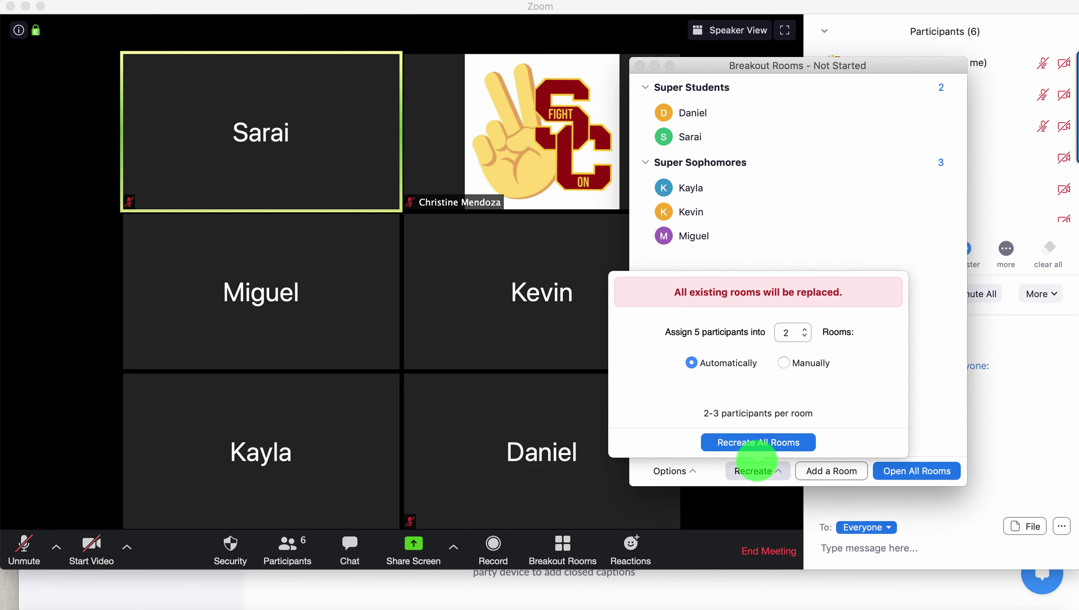
click(639, 65)
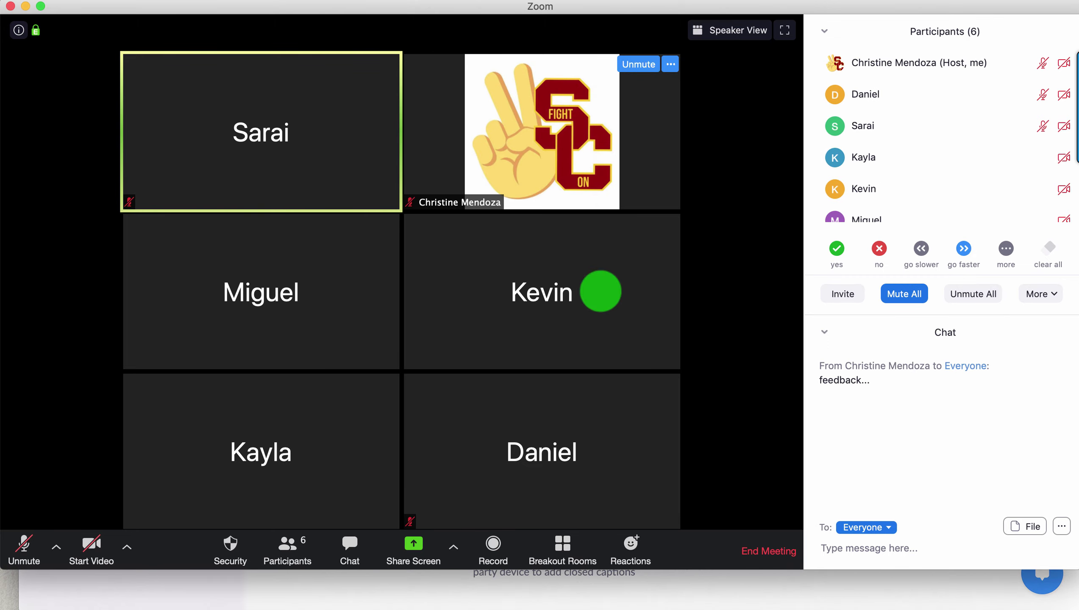
click(562, 549)
drag(555, 77, 859, 102)
click(798, 508)
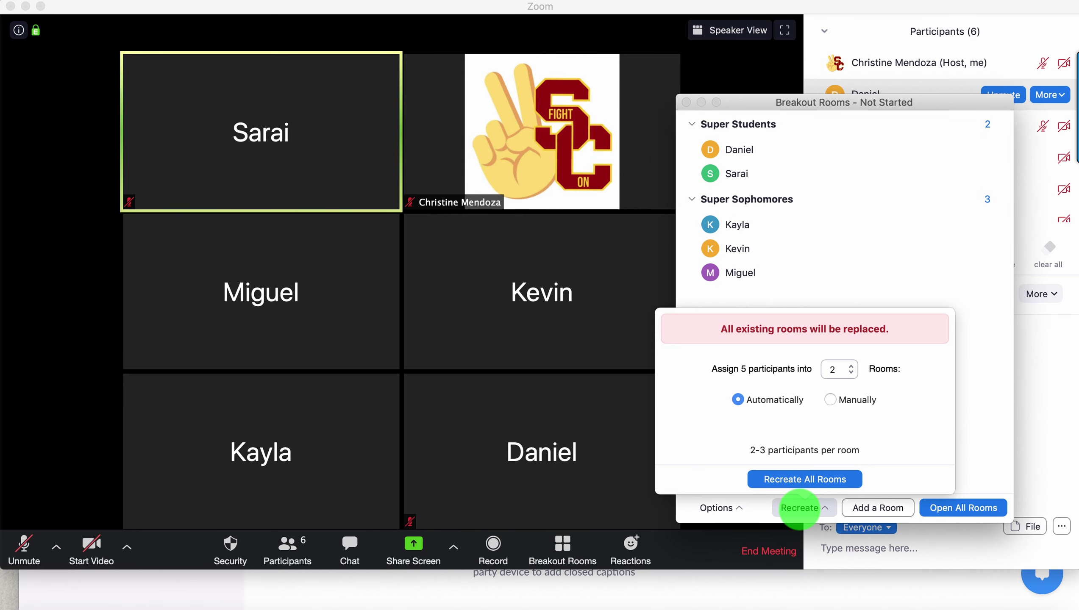
click(796, 479)
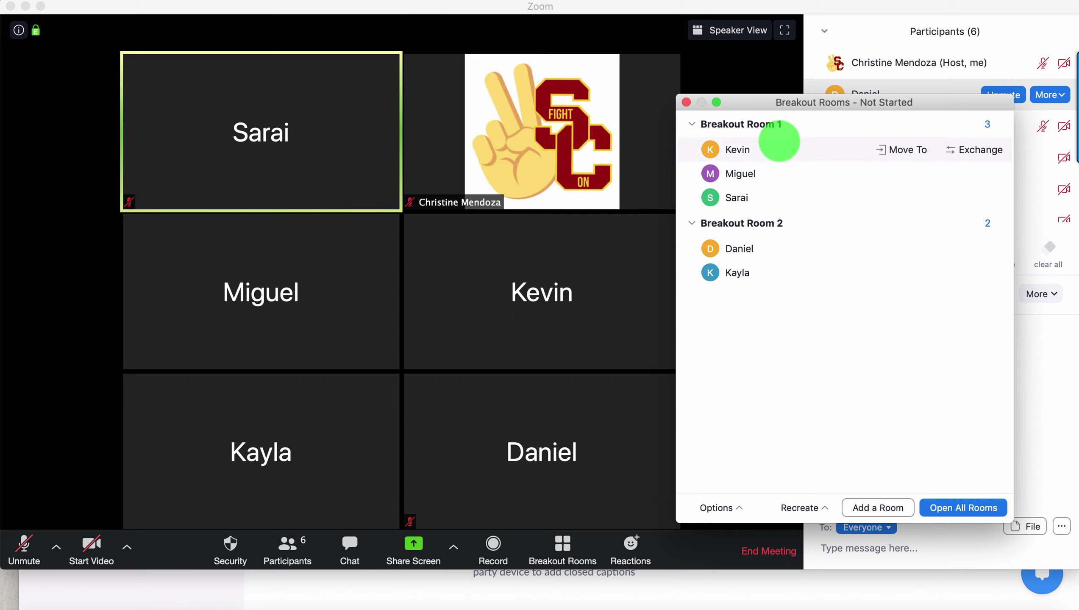
Step: Swap one participant each between Breakout Room 1 and Breakout Room 2
mouse_move(749, 128)
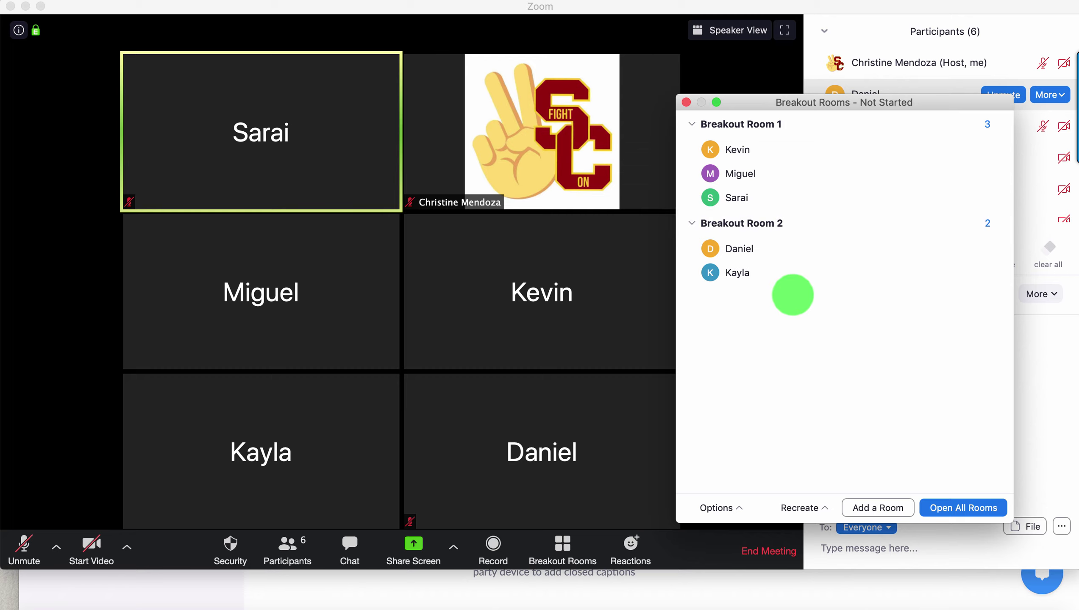
mouse_move(826, 150)
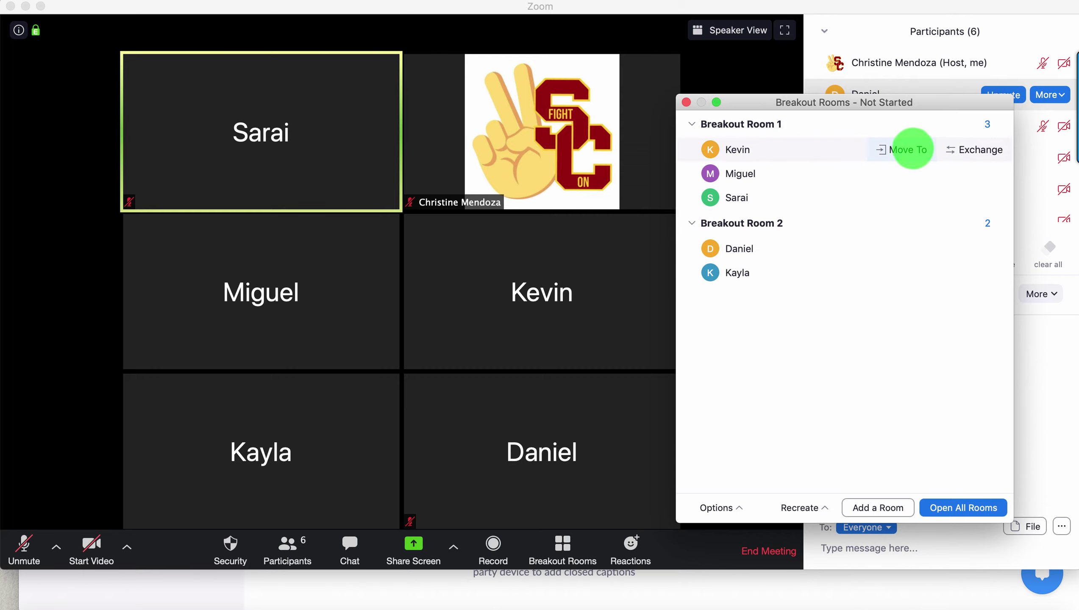
click(912, 149)
click(987, 147)
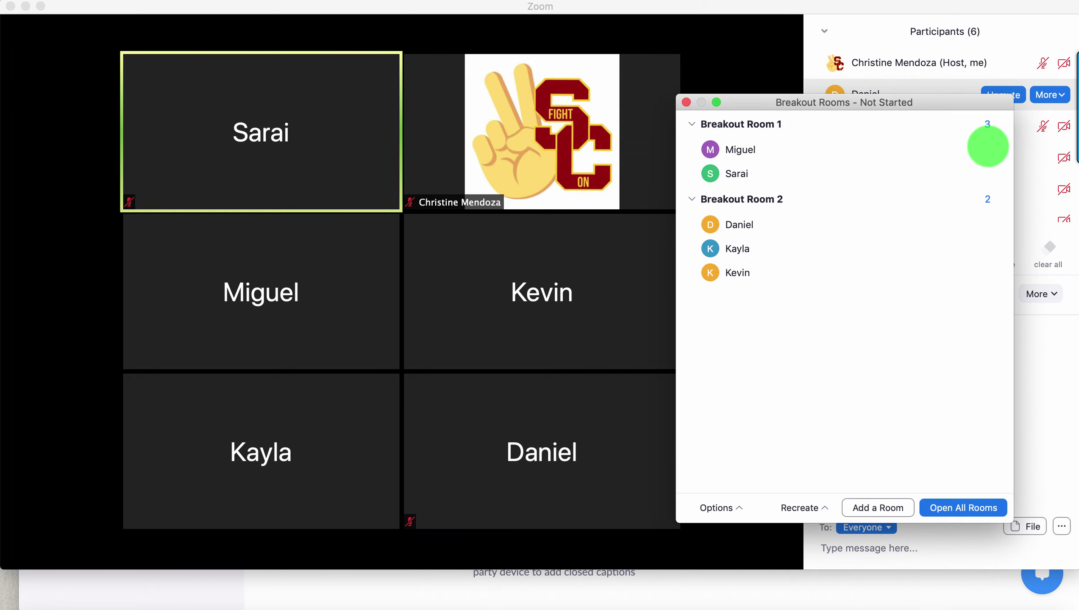
mouse_move(770, 253)
click(899, 248)
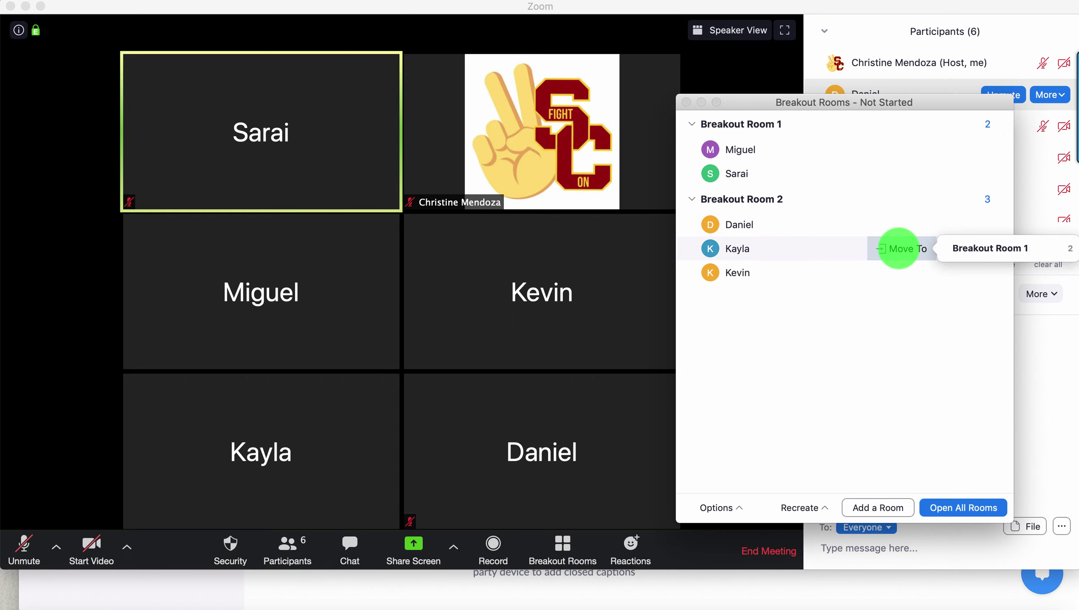
click(987, 248)
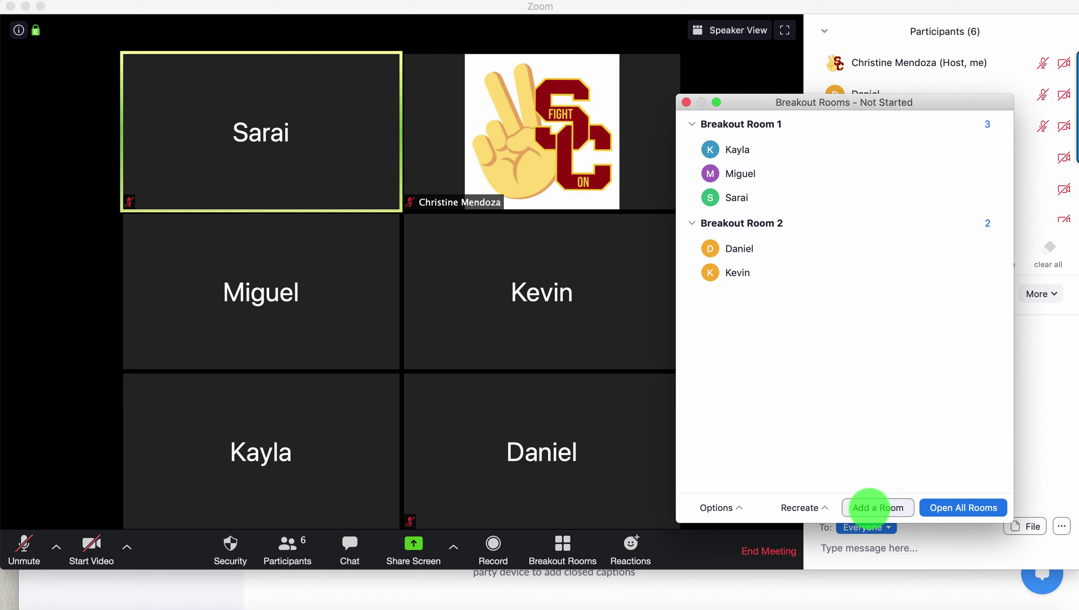
Step: Add Breakout Room 3 and move one Room 1 participant into it alone
click(869, 508)
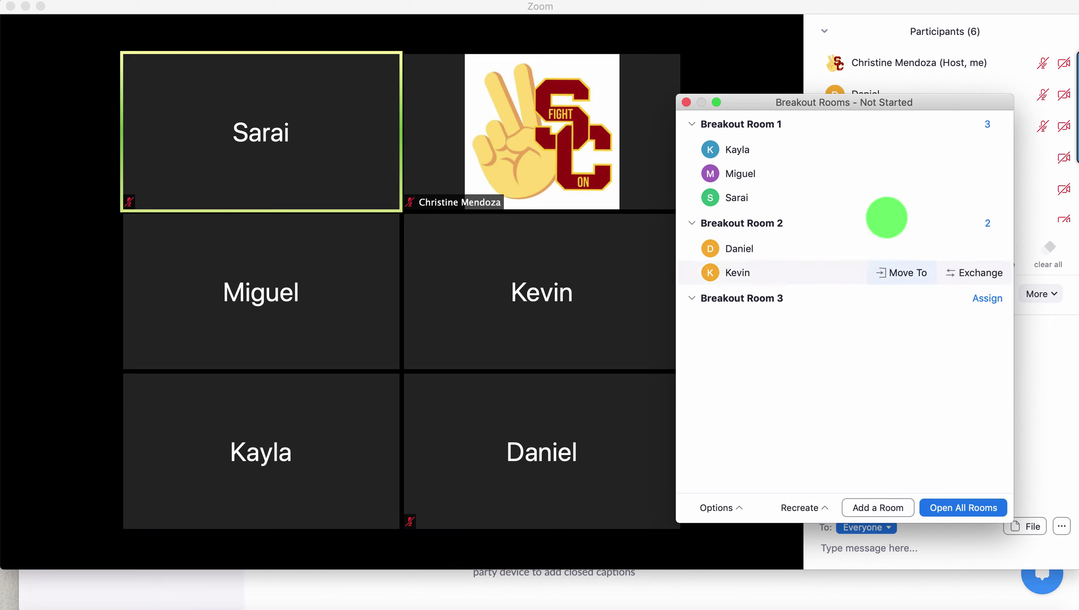
mouse_move(918, 197)
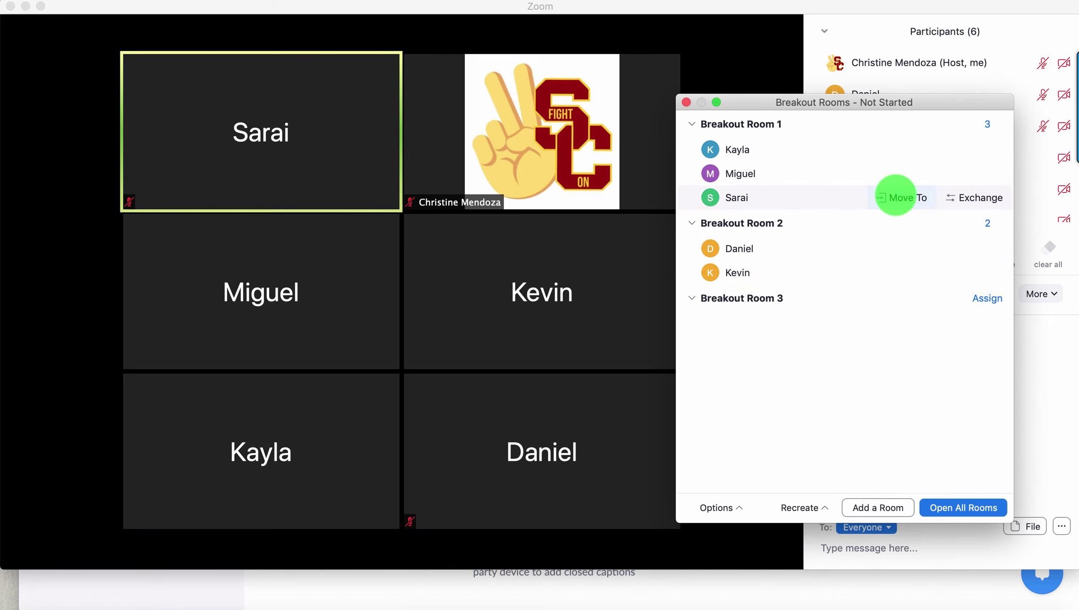
click(897, 197)
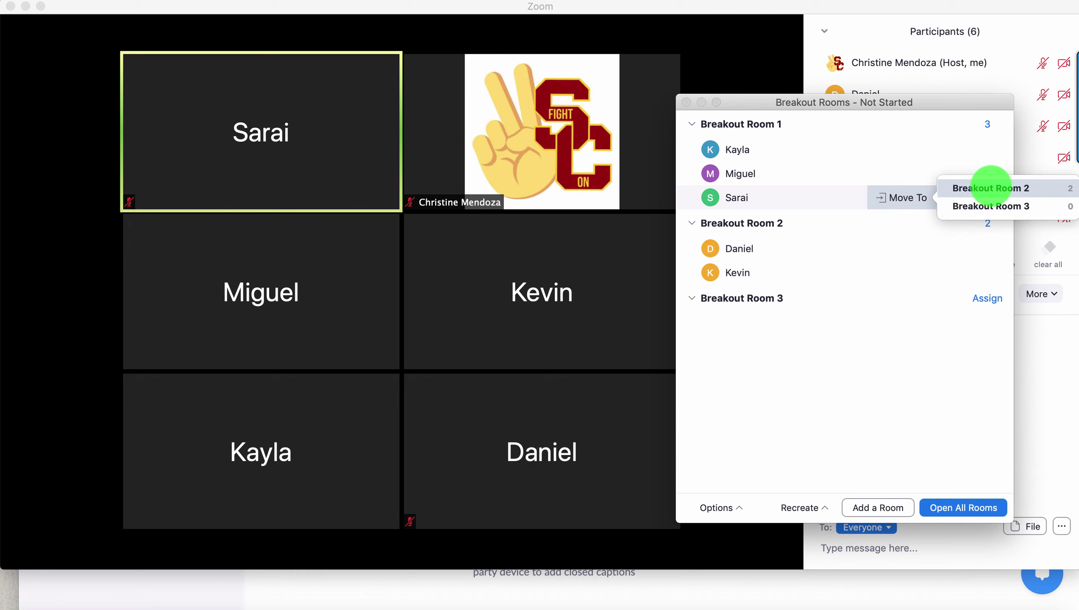
click(993, 205)
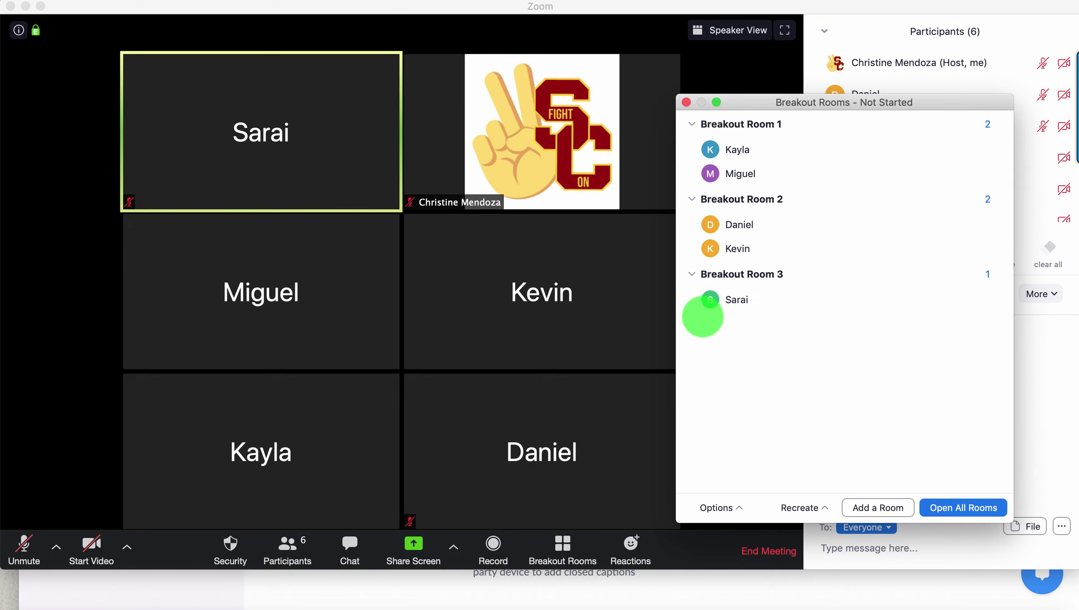
mouse_move(782, 296)
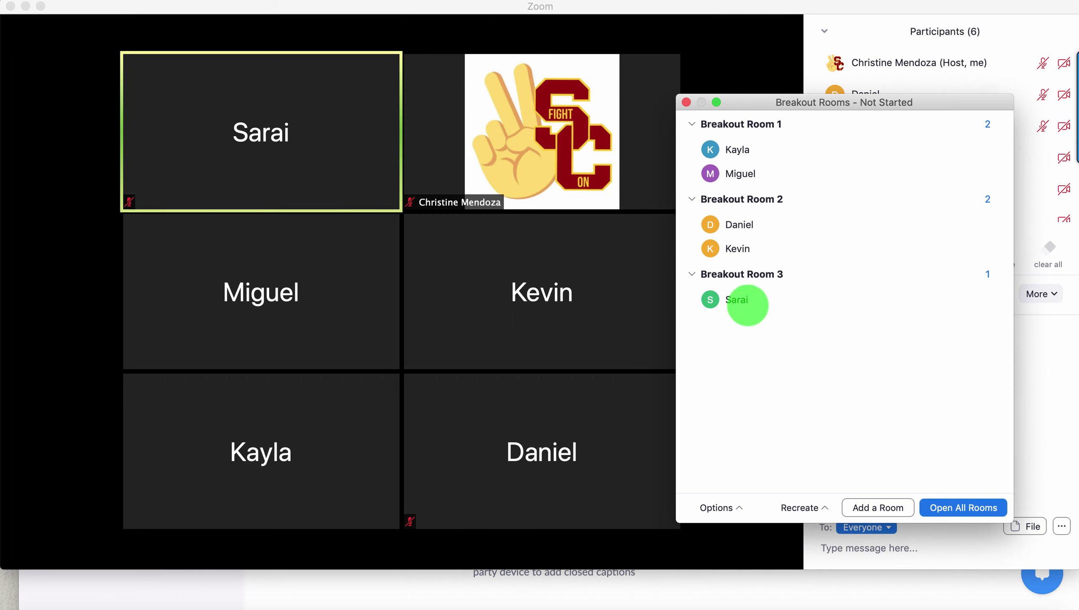
Step: Dismiss the Breakout Rooms window, leaving the three unstarted rooms and the meeting gallery visible
mouse_move(847, 267)
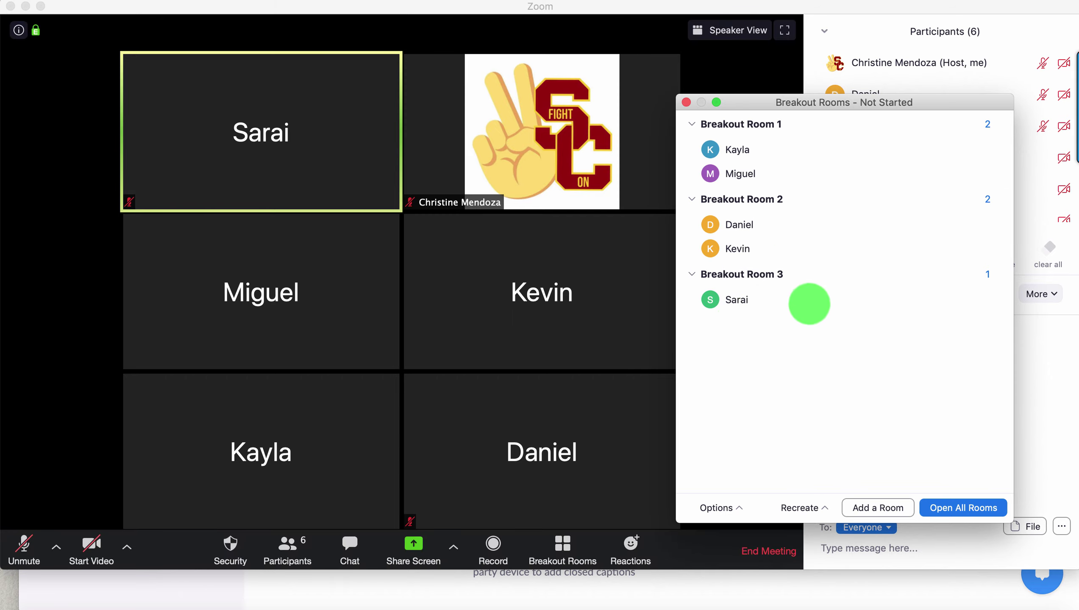
mouse_move(814, 308)
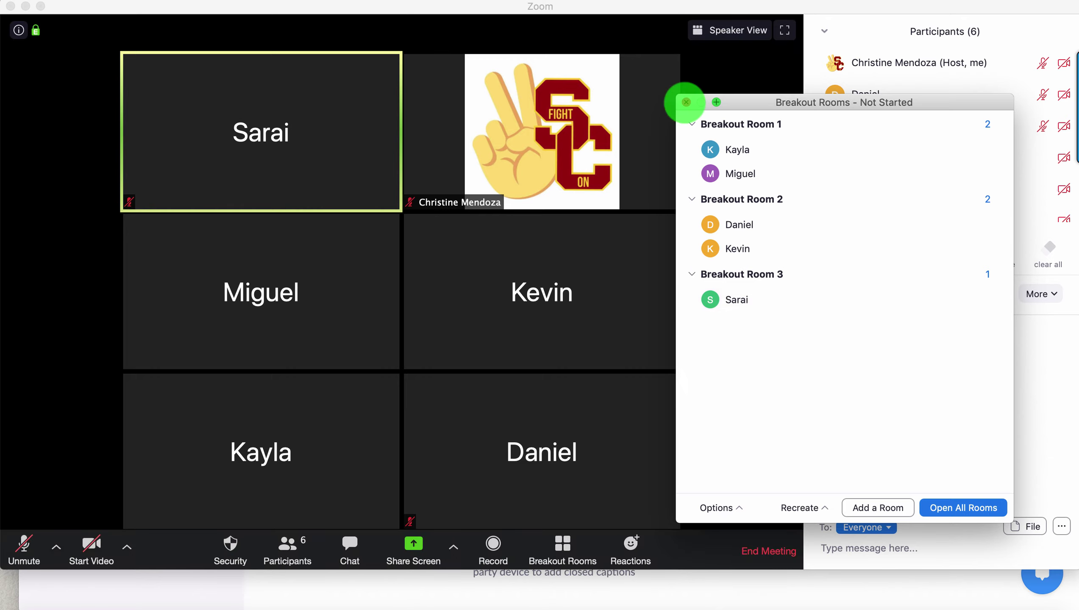
click(686, 102)
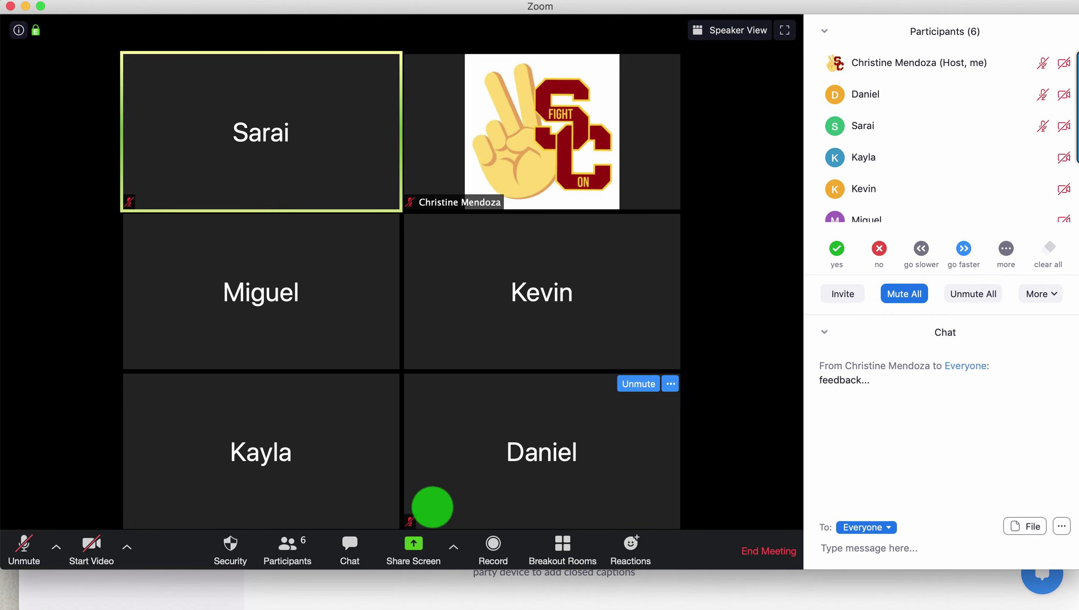